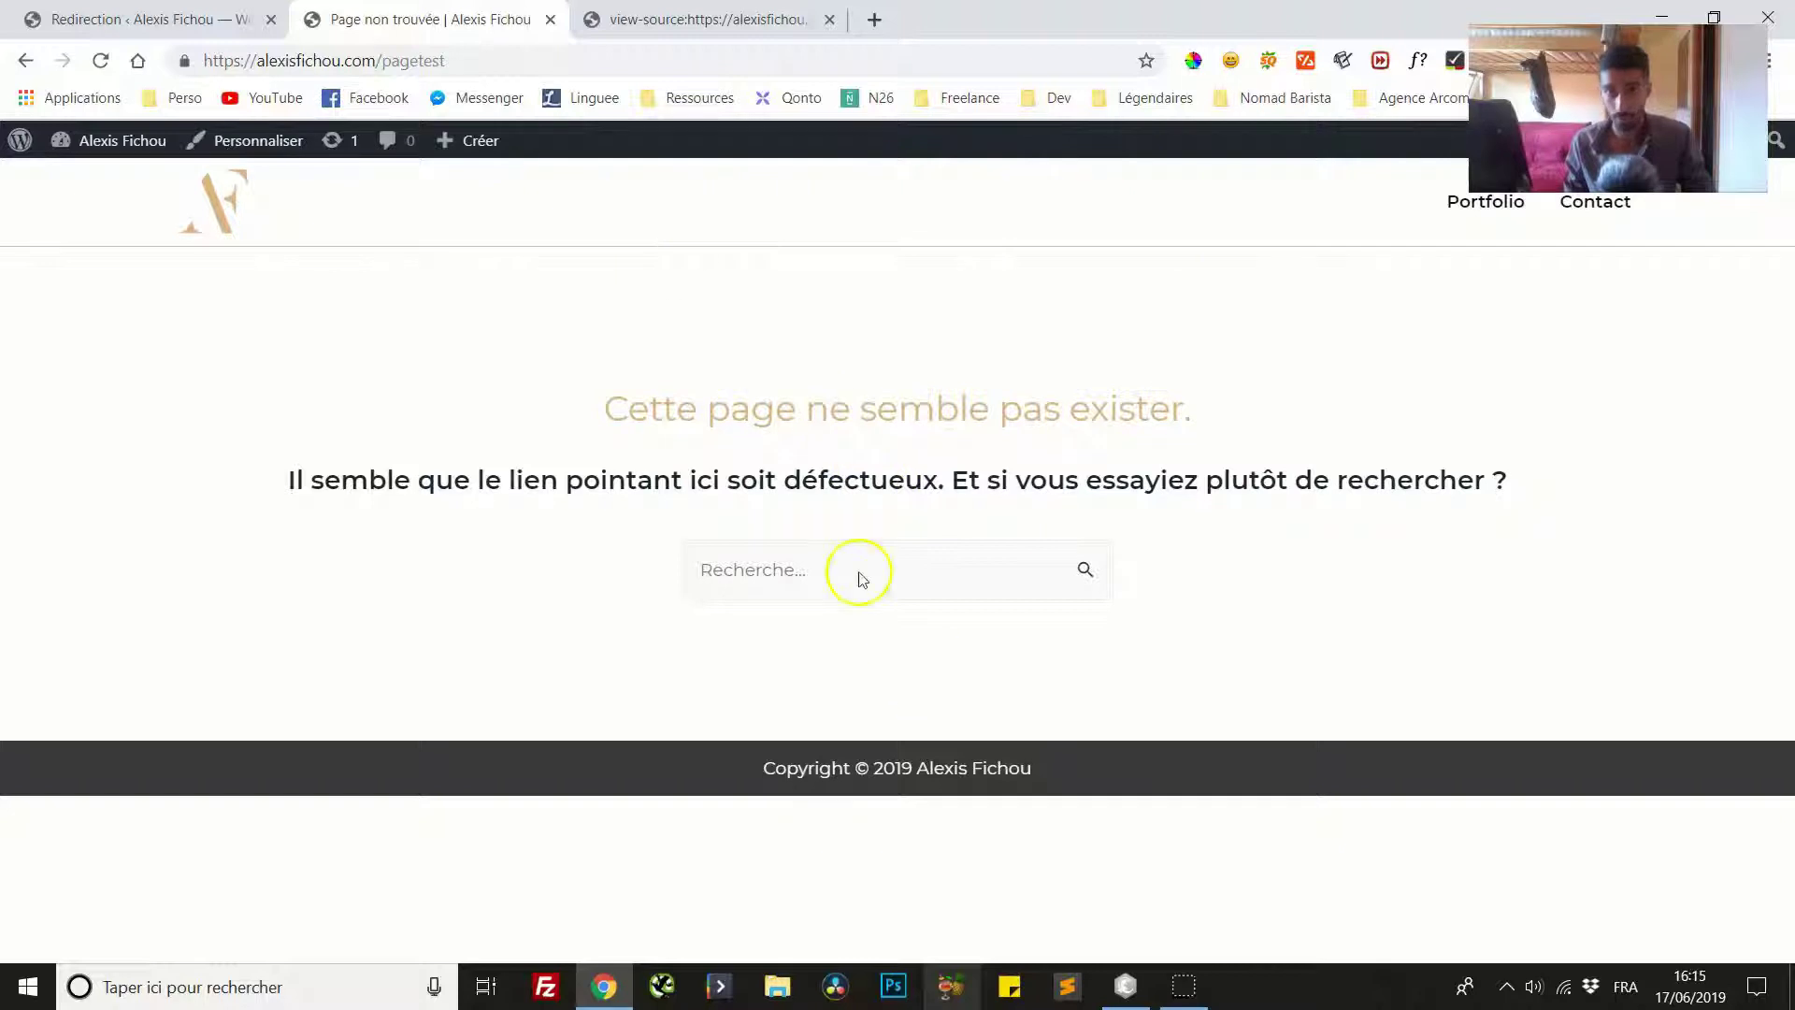
click(758, 426)
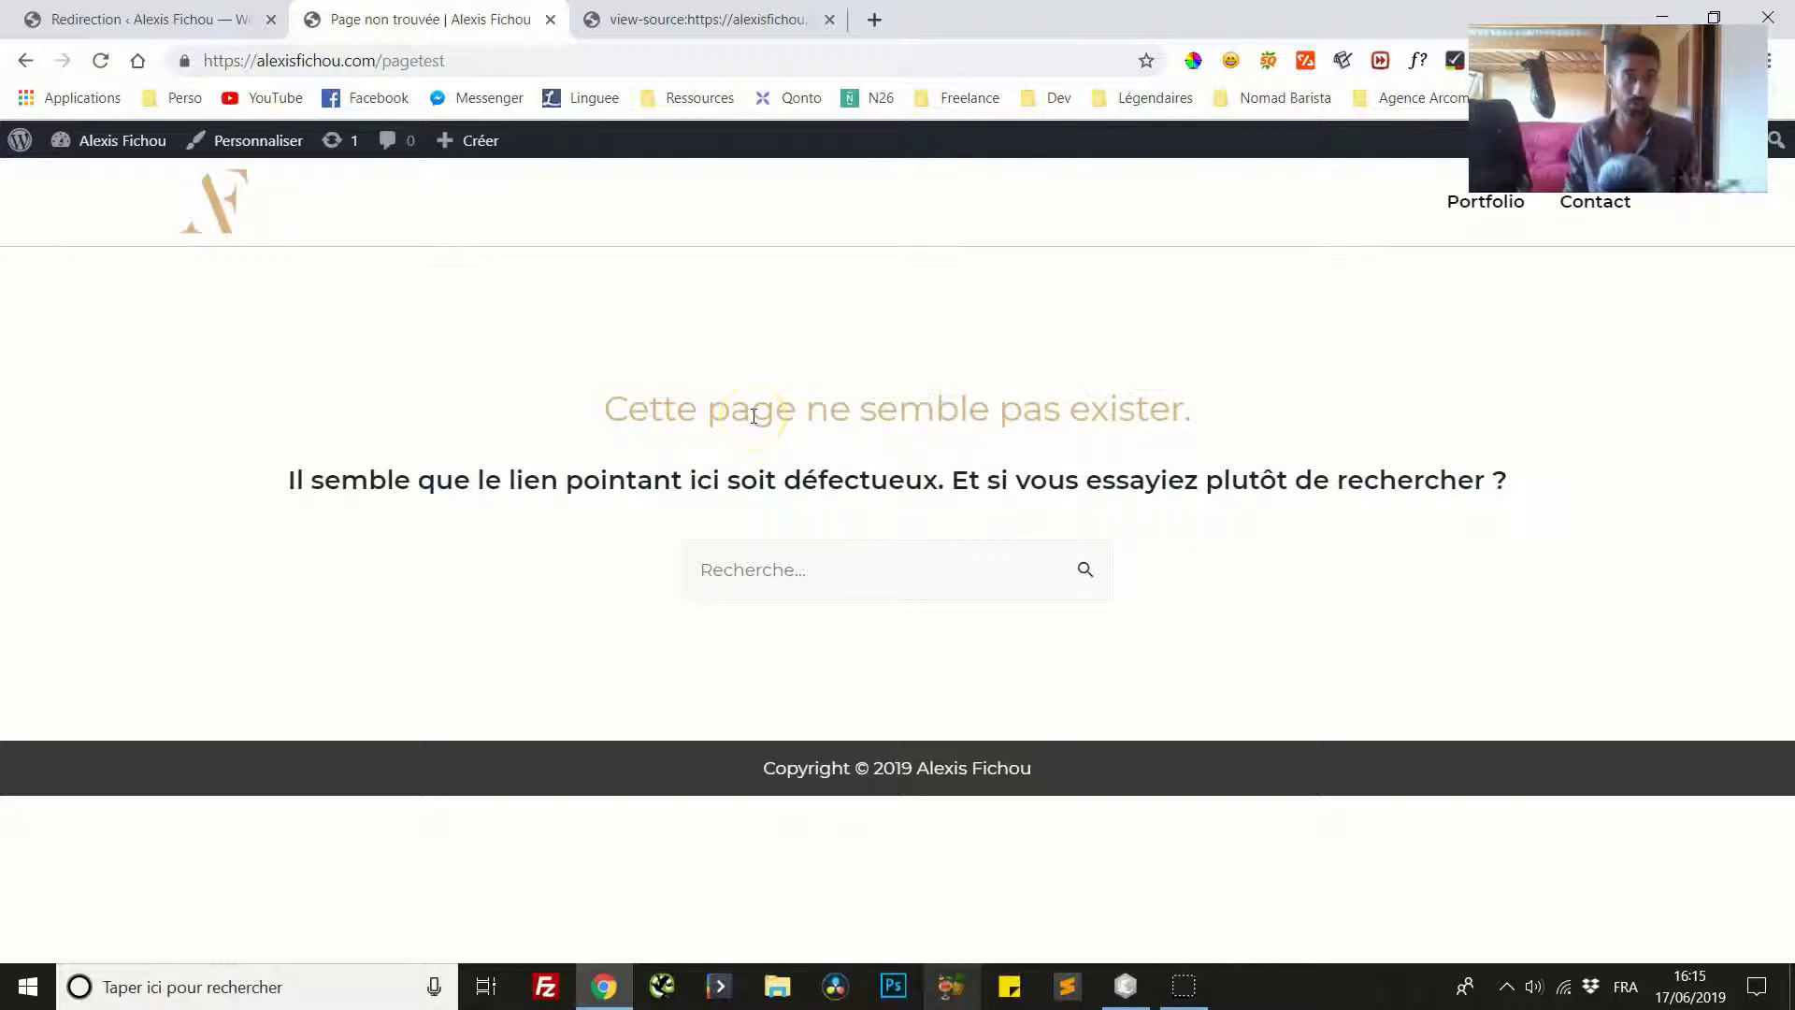
click(708, 331)
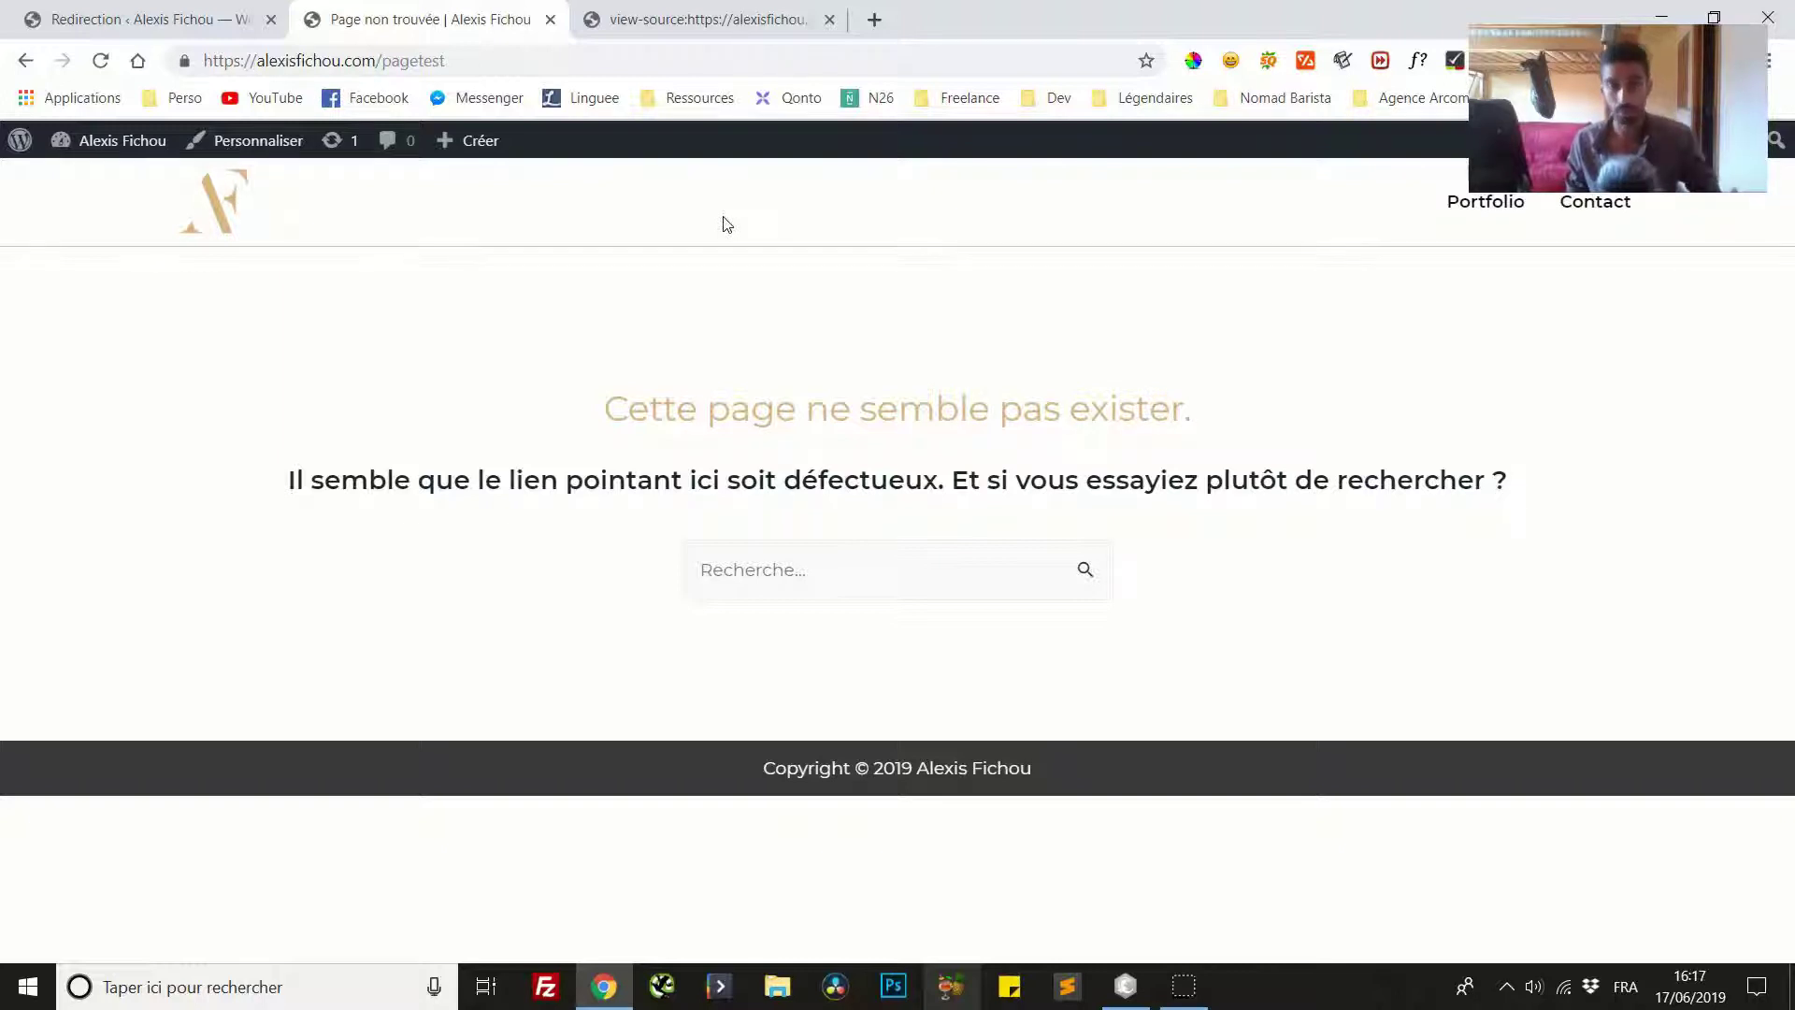
click(635, 244)
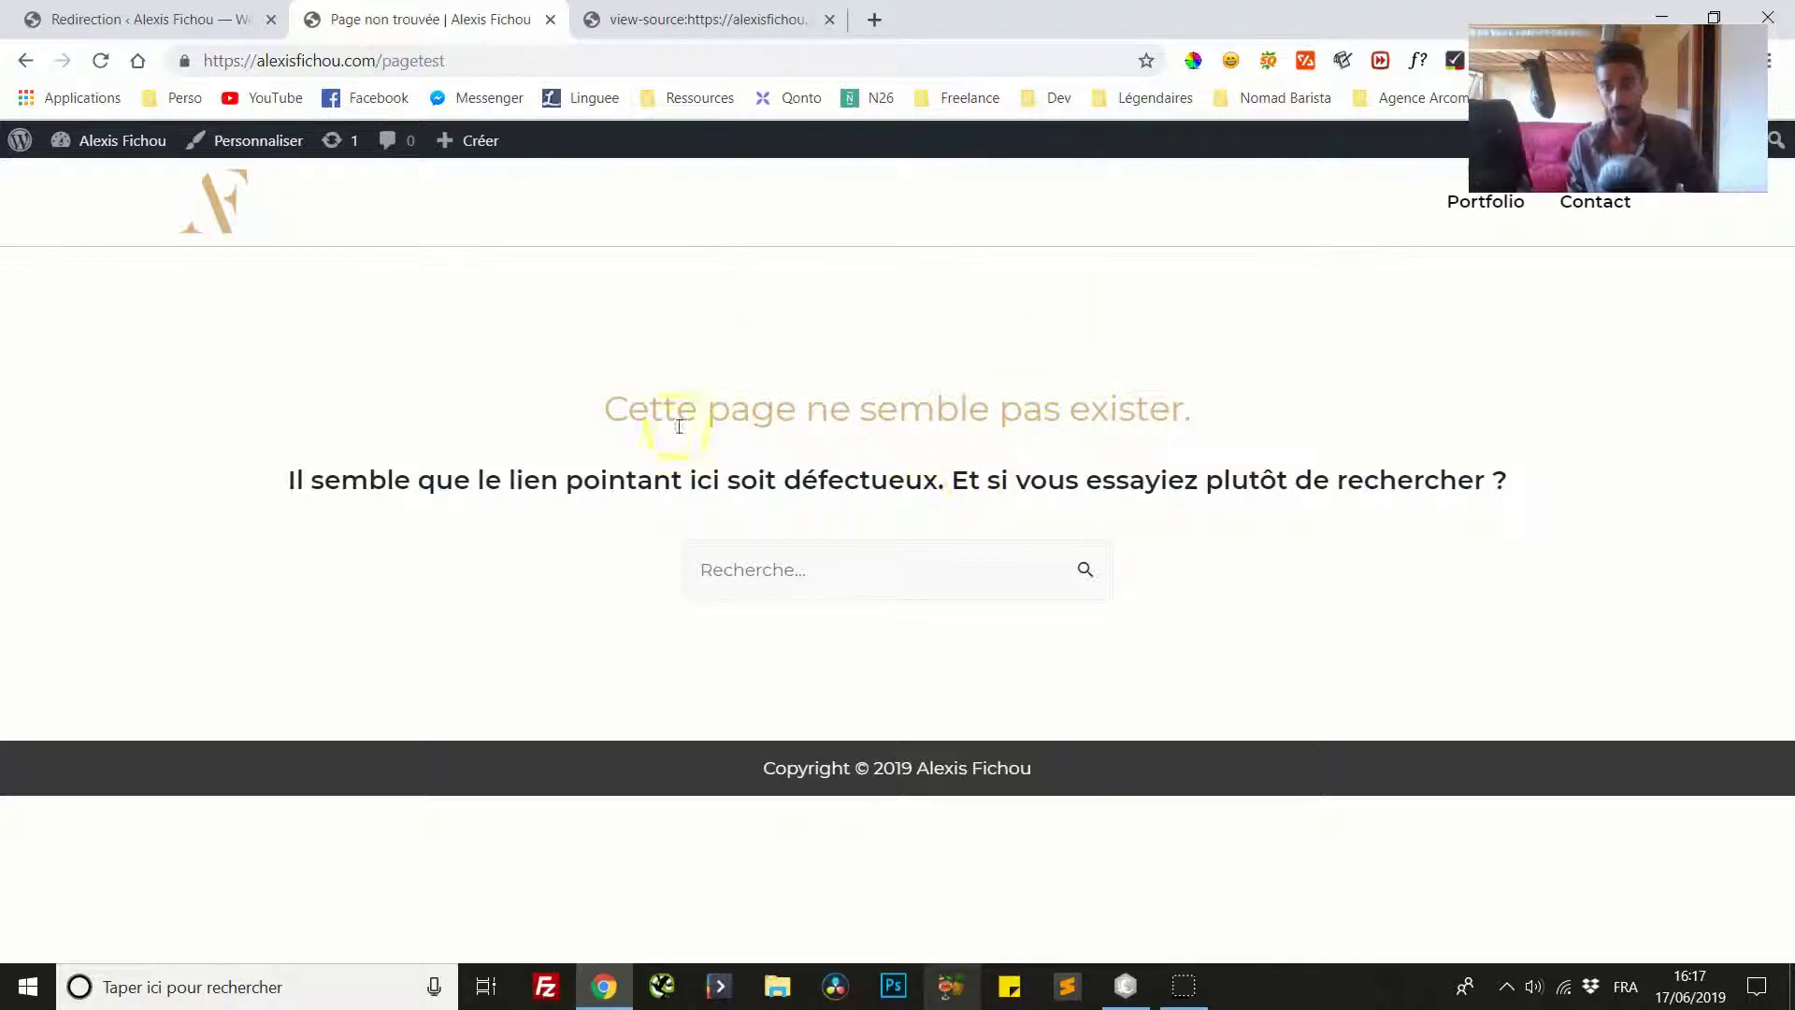
click(929, 294)
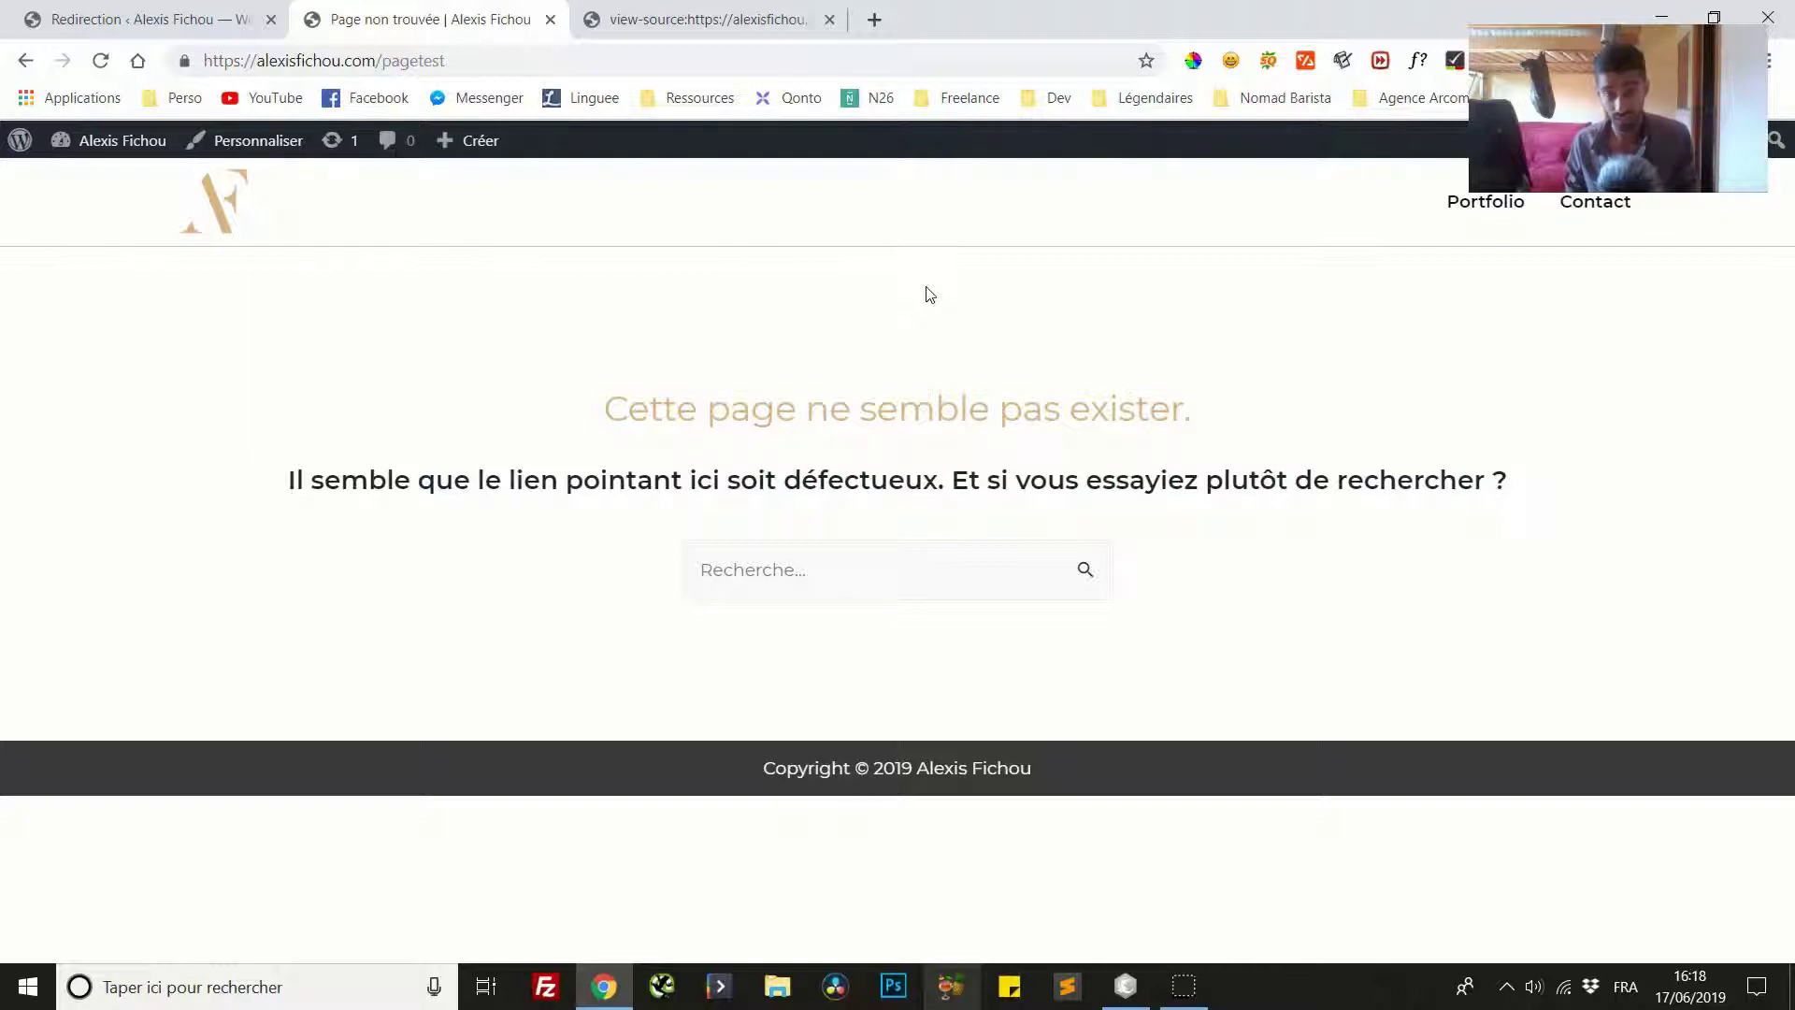
click(859, 275)
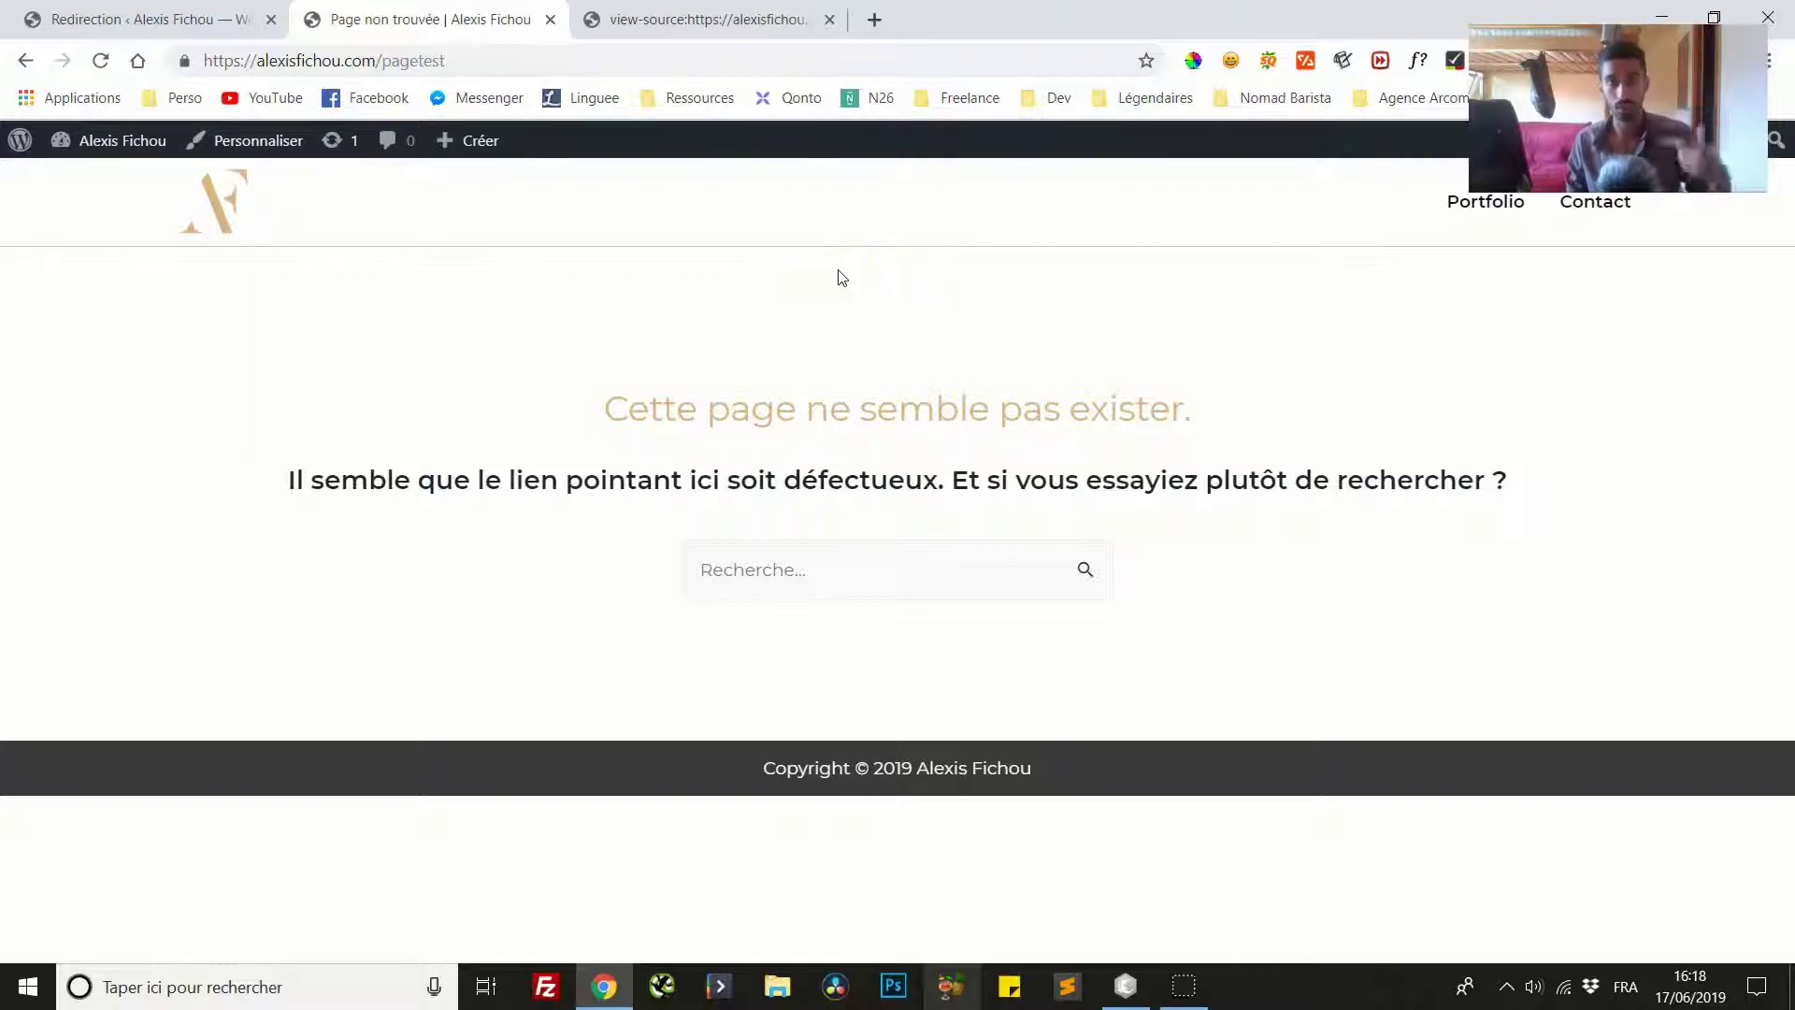
click(608, 180)
click(680, 363)
click(1239, 653)
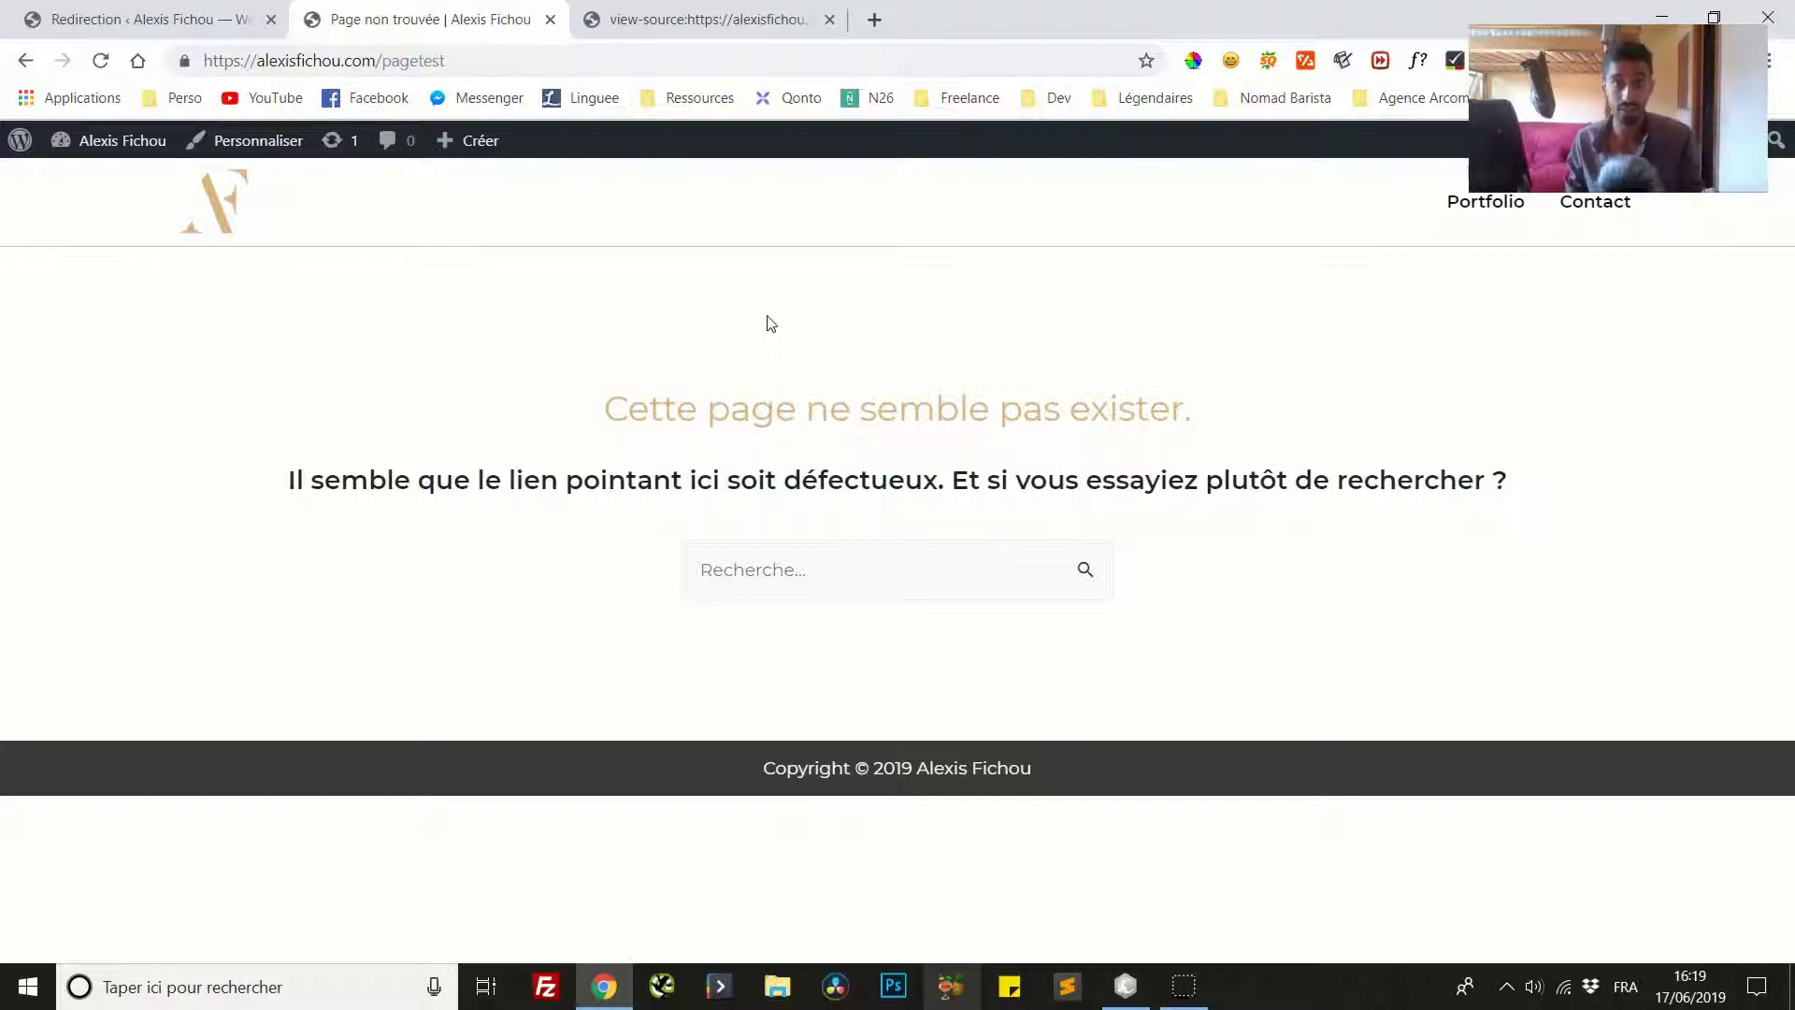
click(857, 339)
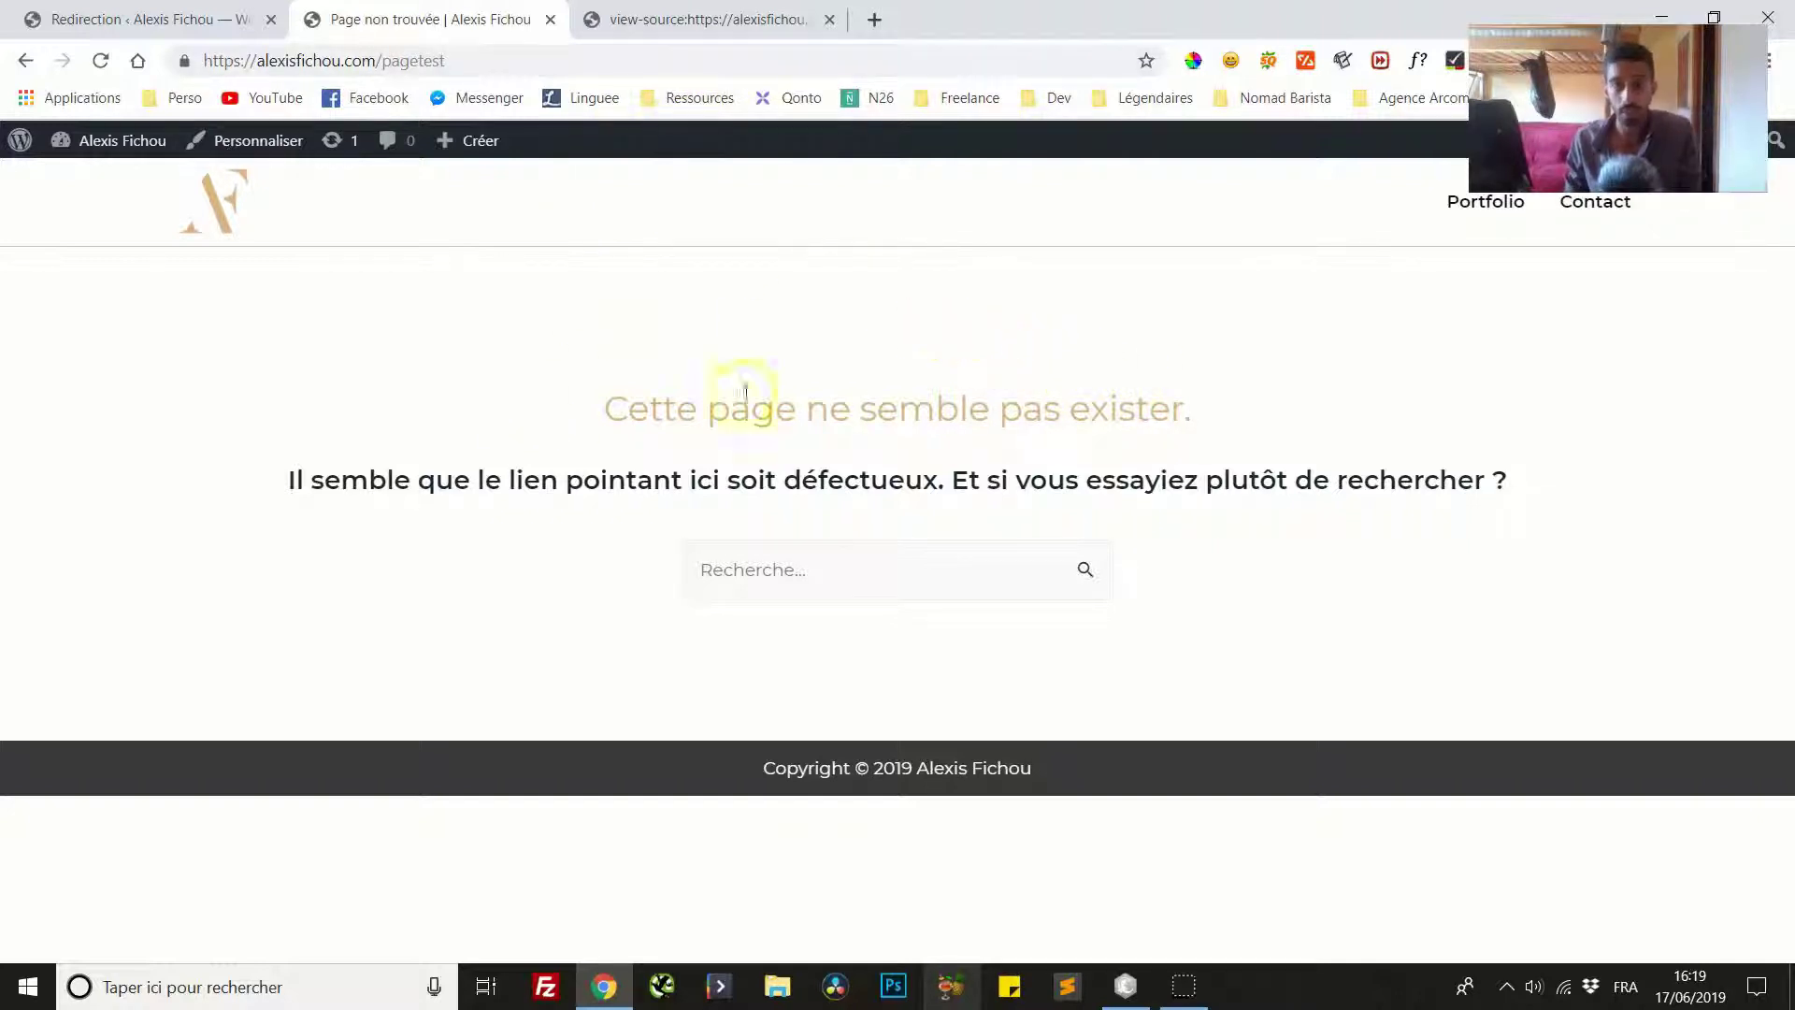
Step: Reload the site's /pagetest address to check how the missing page responds
drag(381, 60, 468, 74)
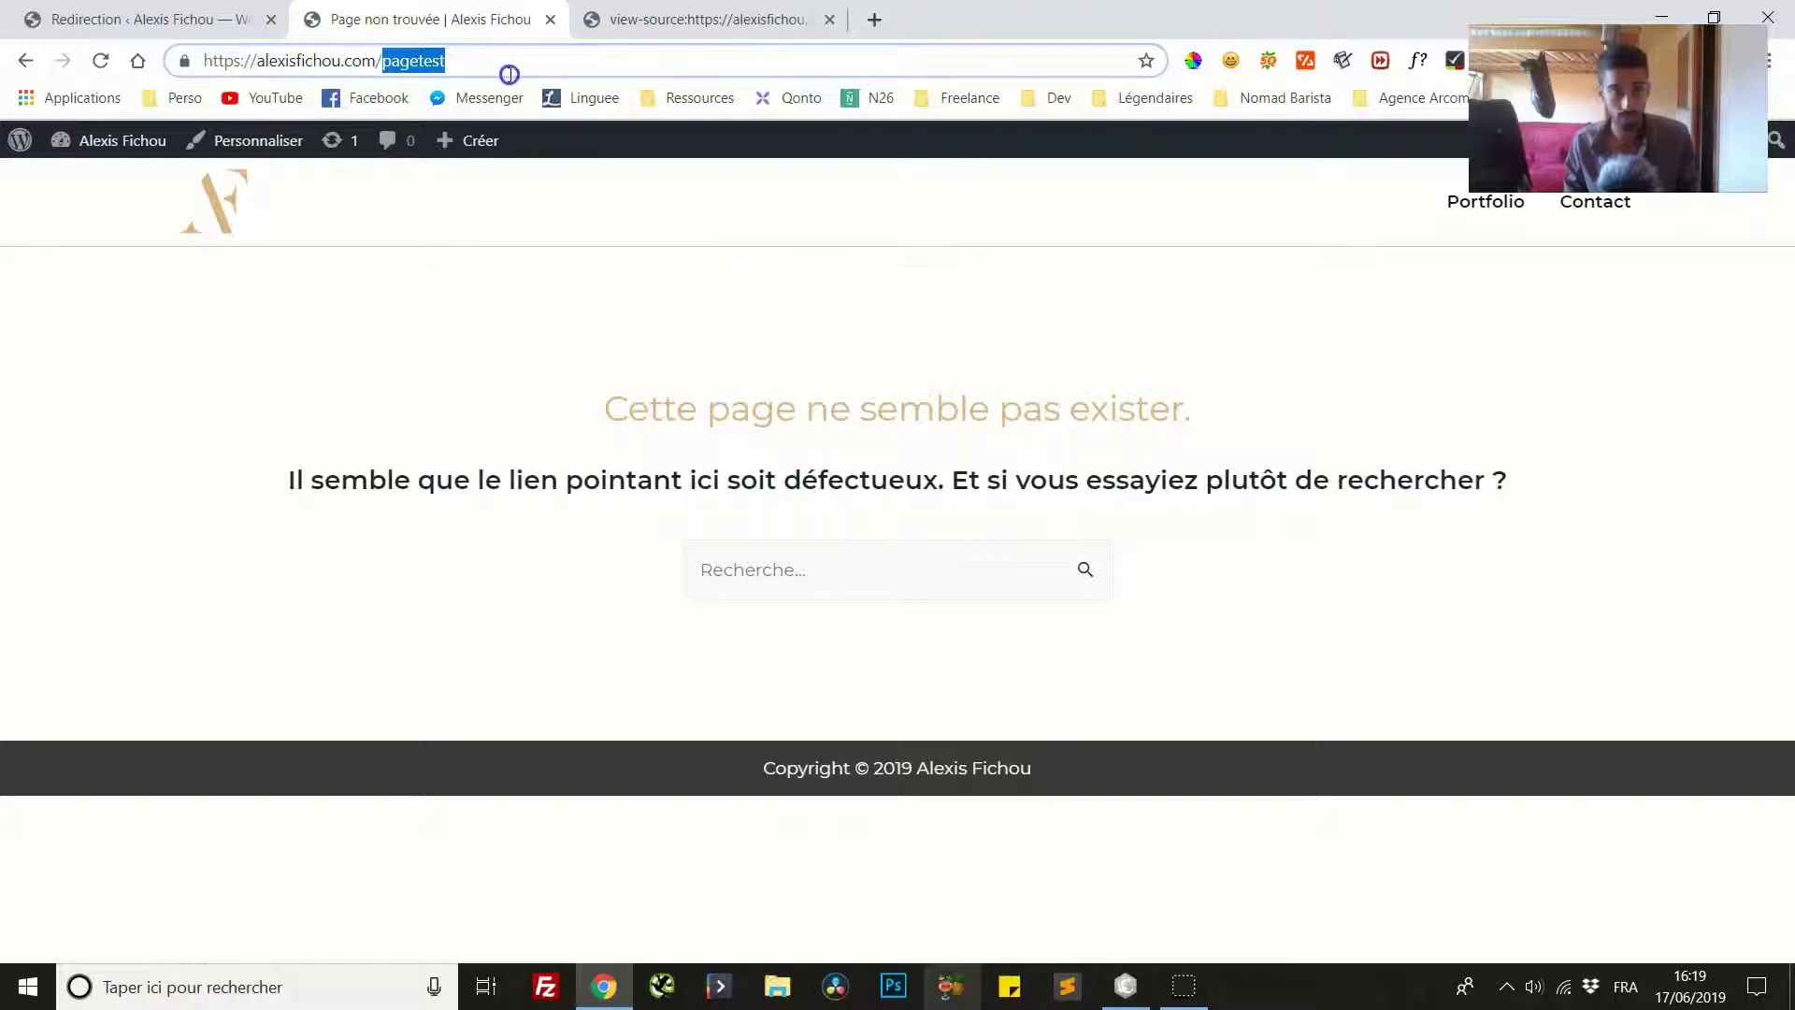
click(509, 72)
key(Return)
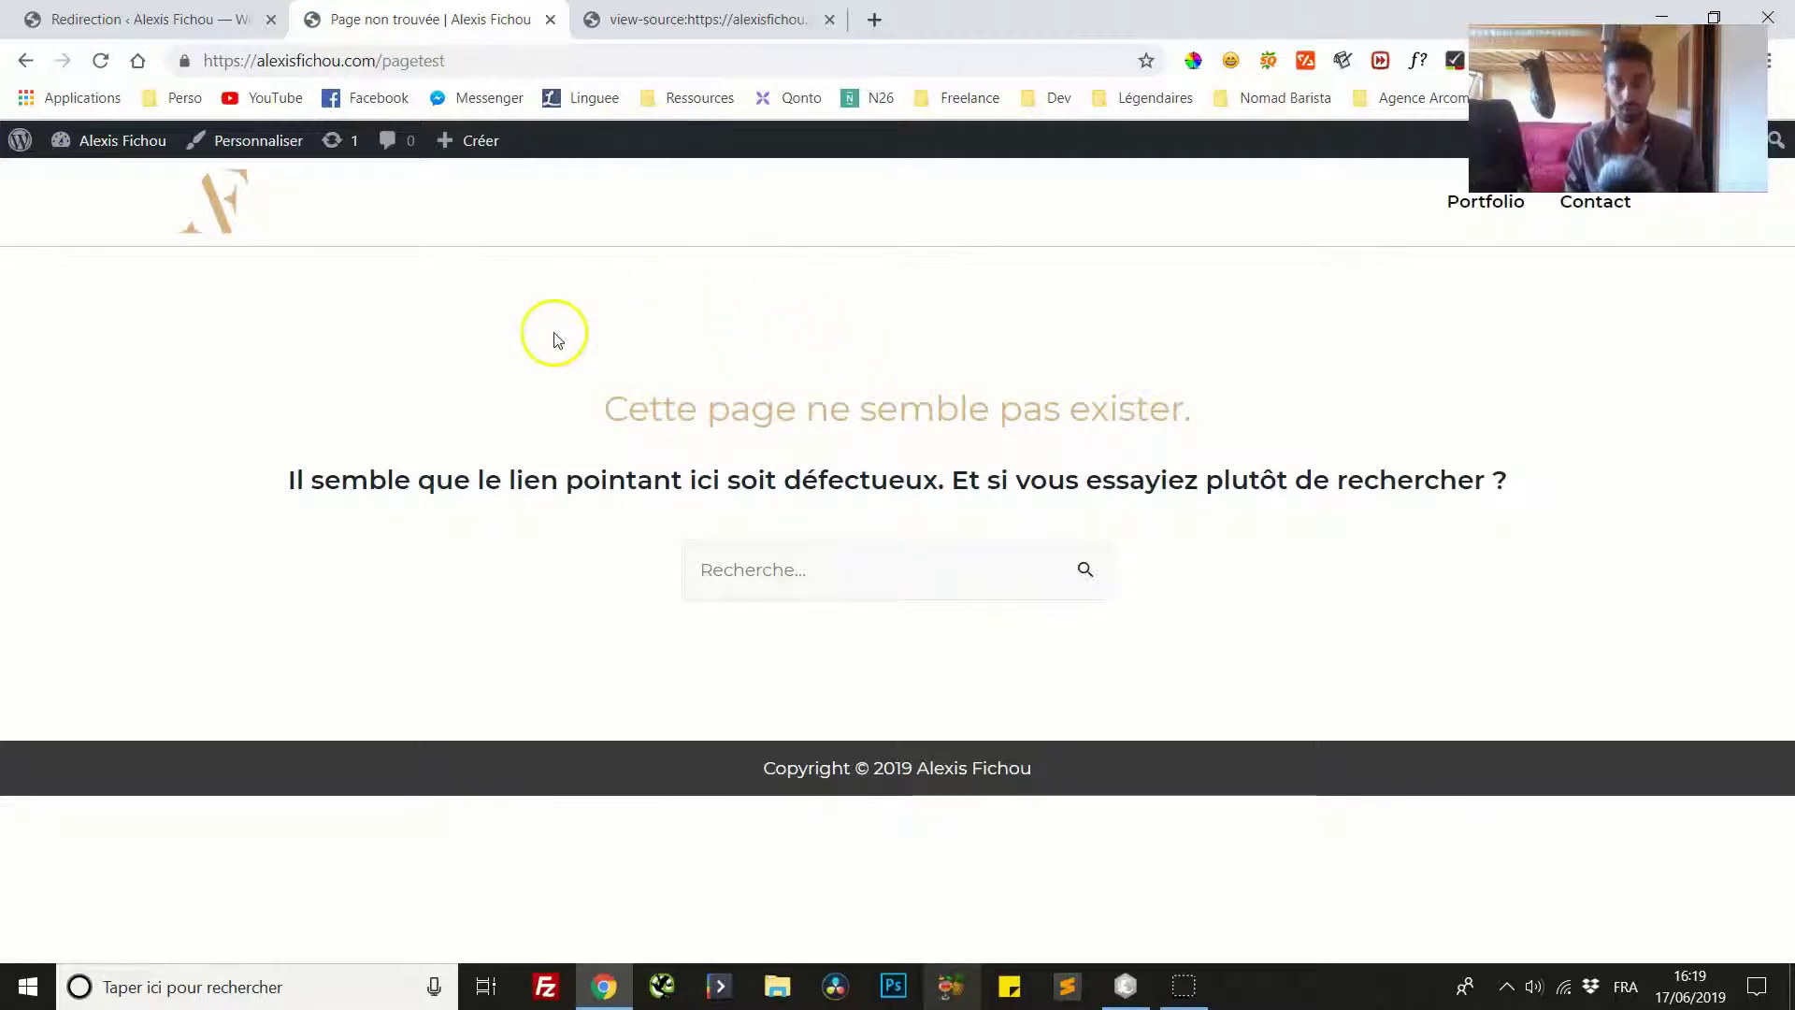
Step: Examine the error-404 section in the missing page's source code, and close the source view
key(ctrl+Tab)
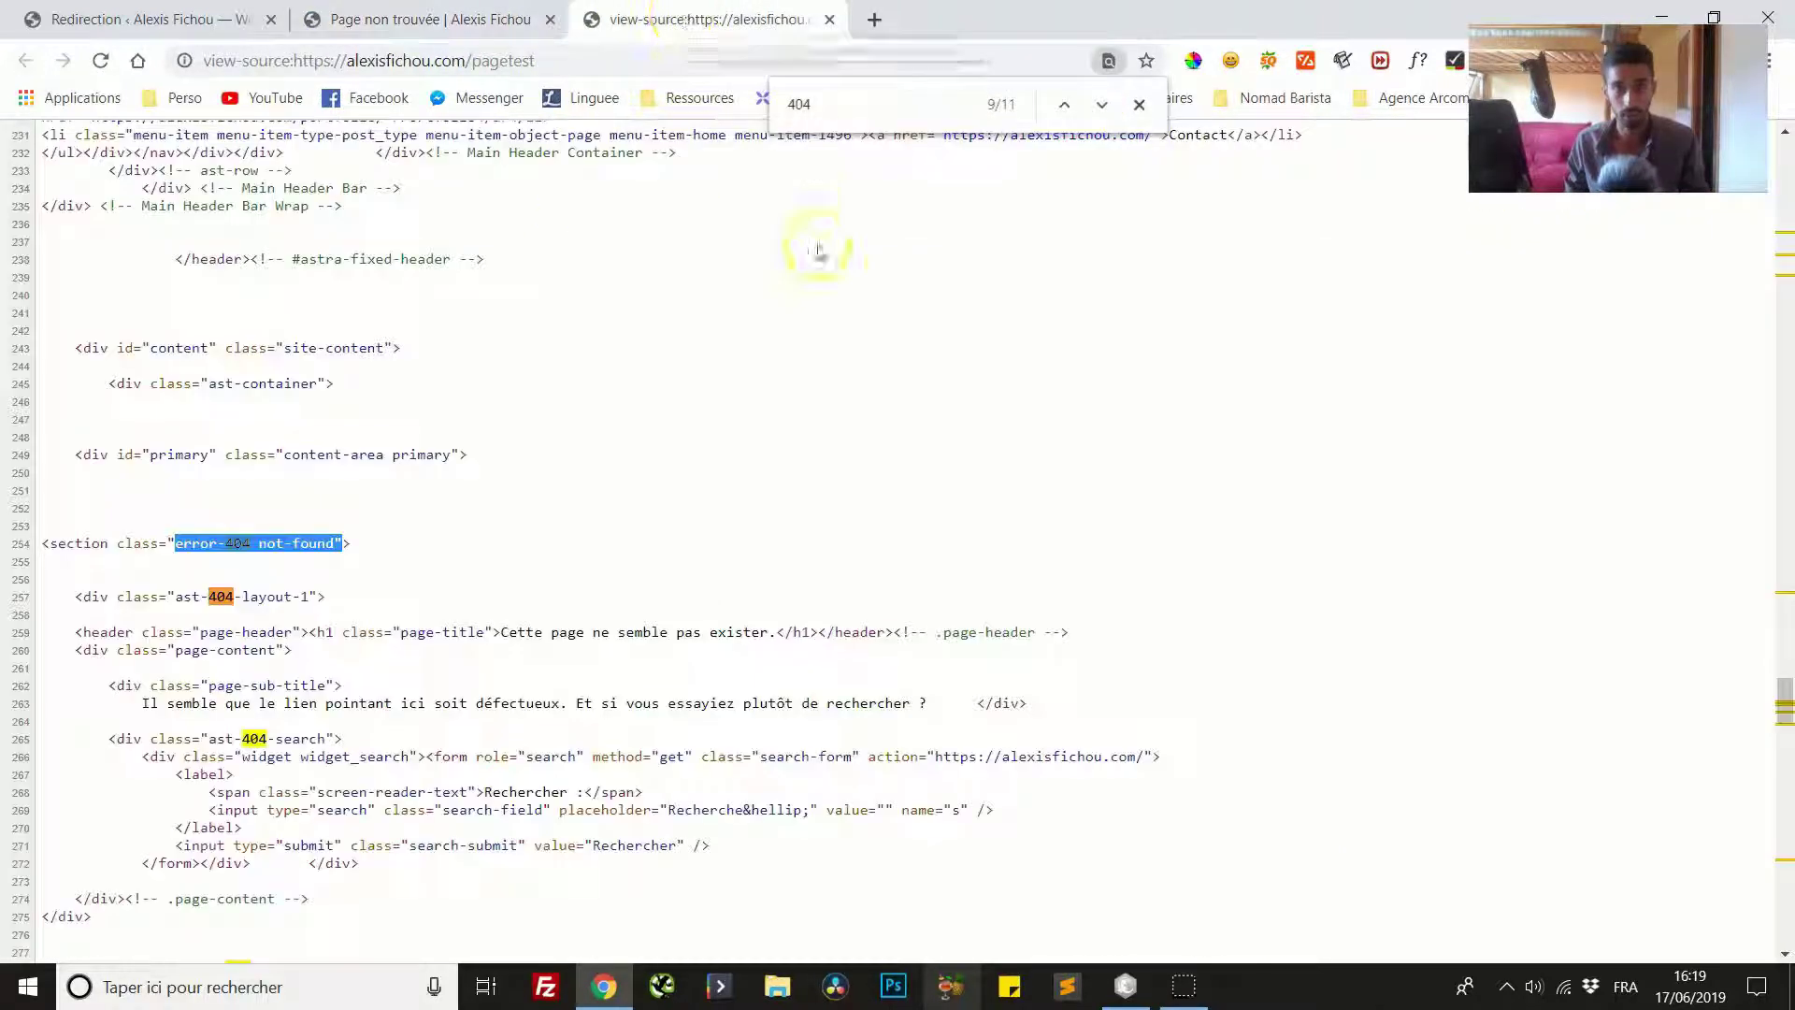
scroll(408, 325, up, 1)
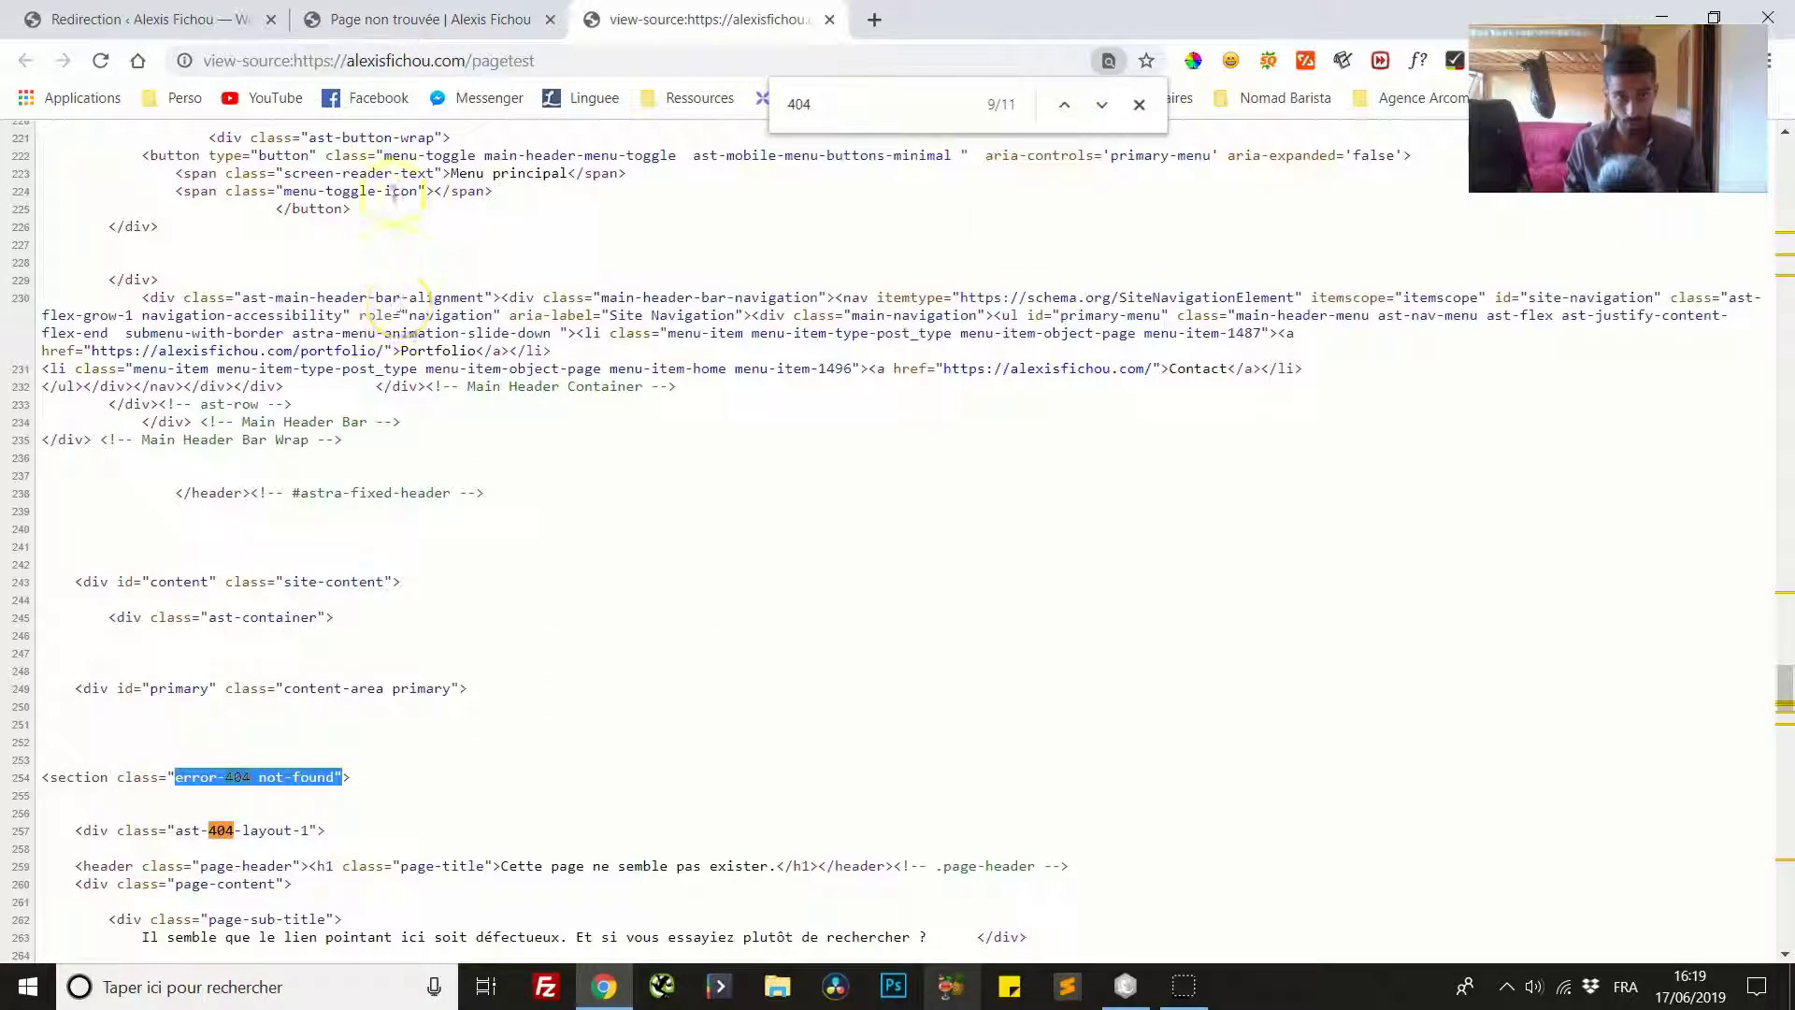
scroll(402, 458, down, 2)
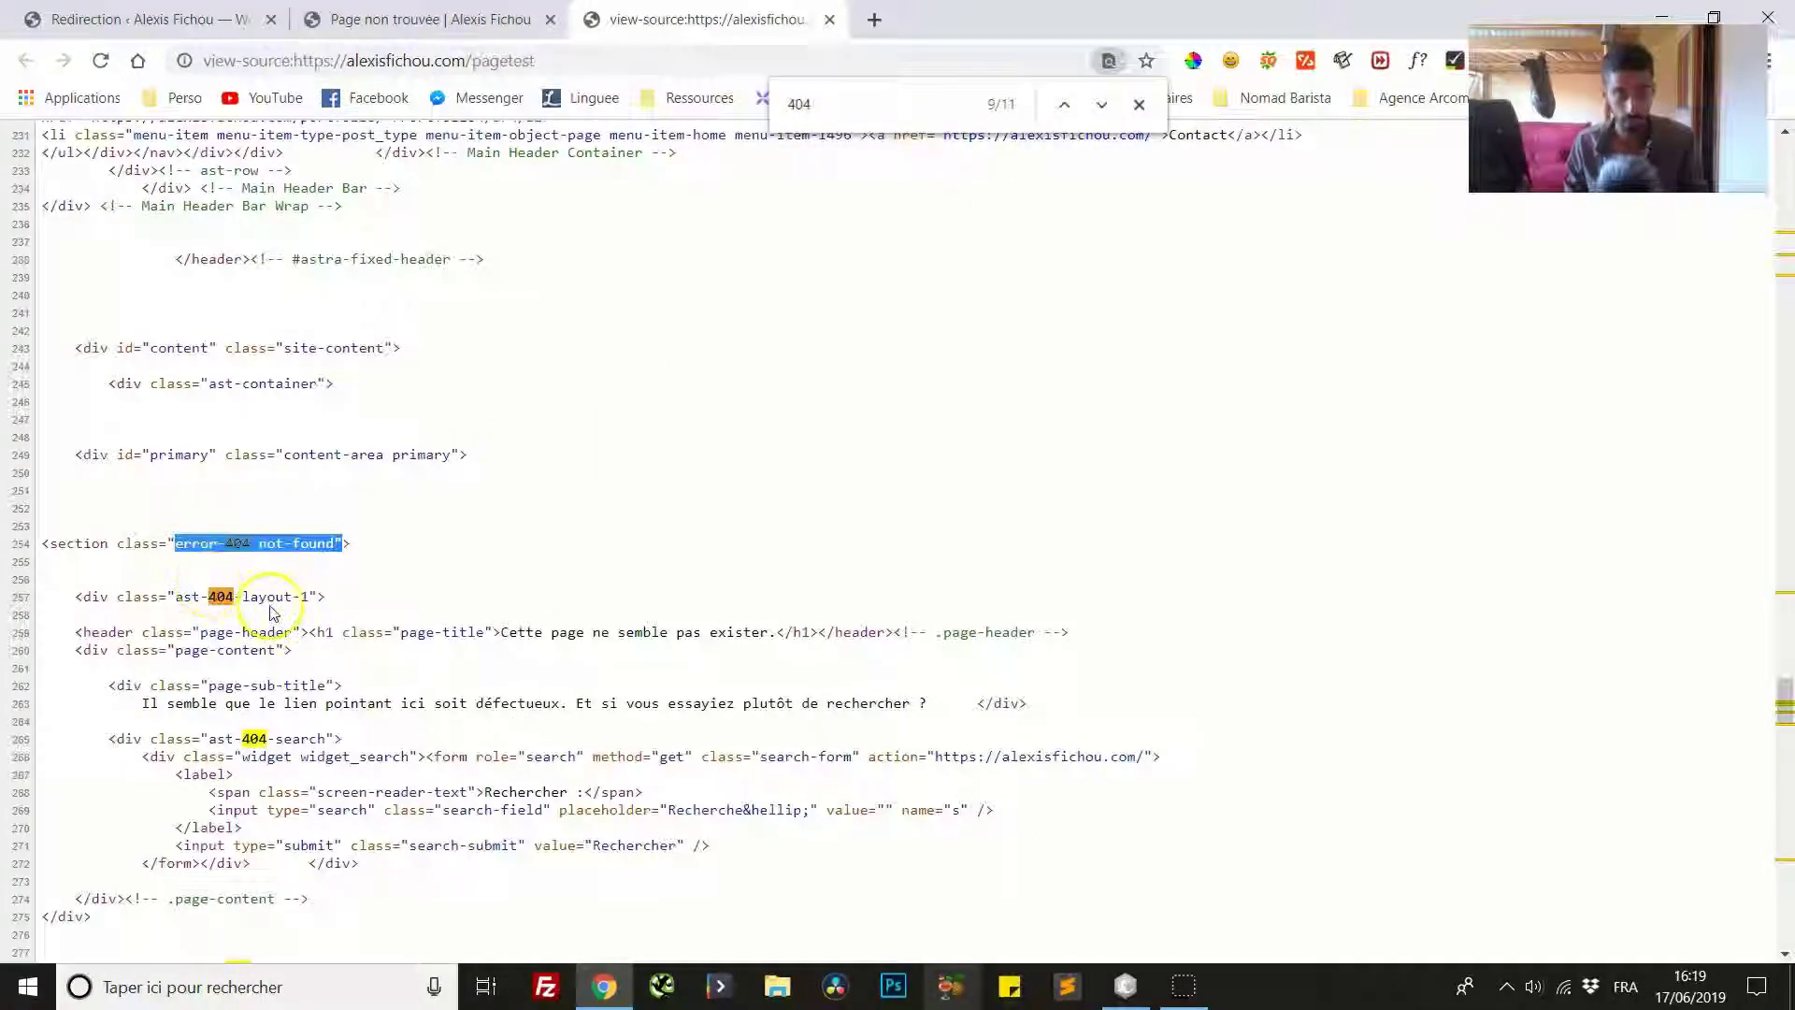
scroll(220, 598, down, 2)
scroll(225, 485, up, 2)
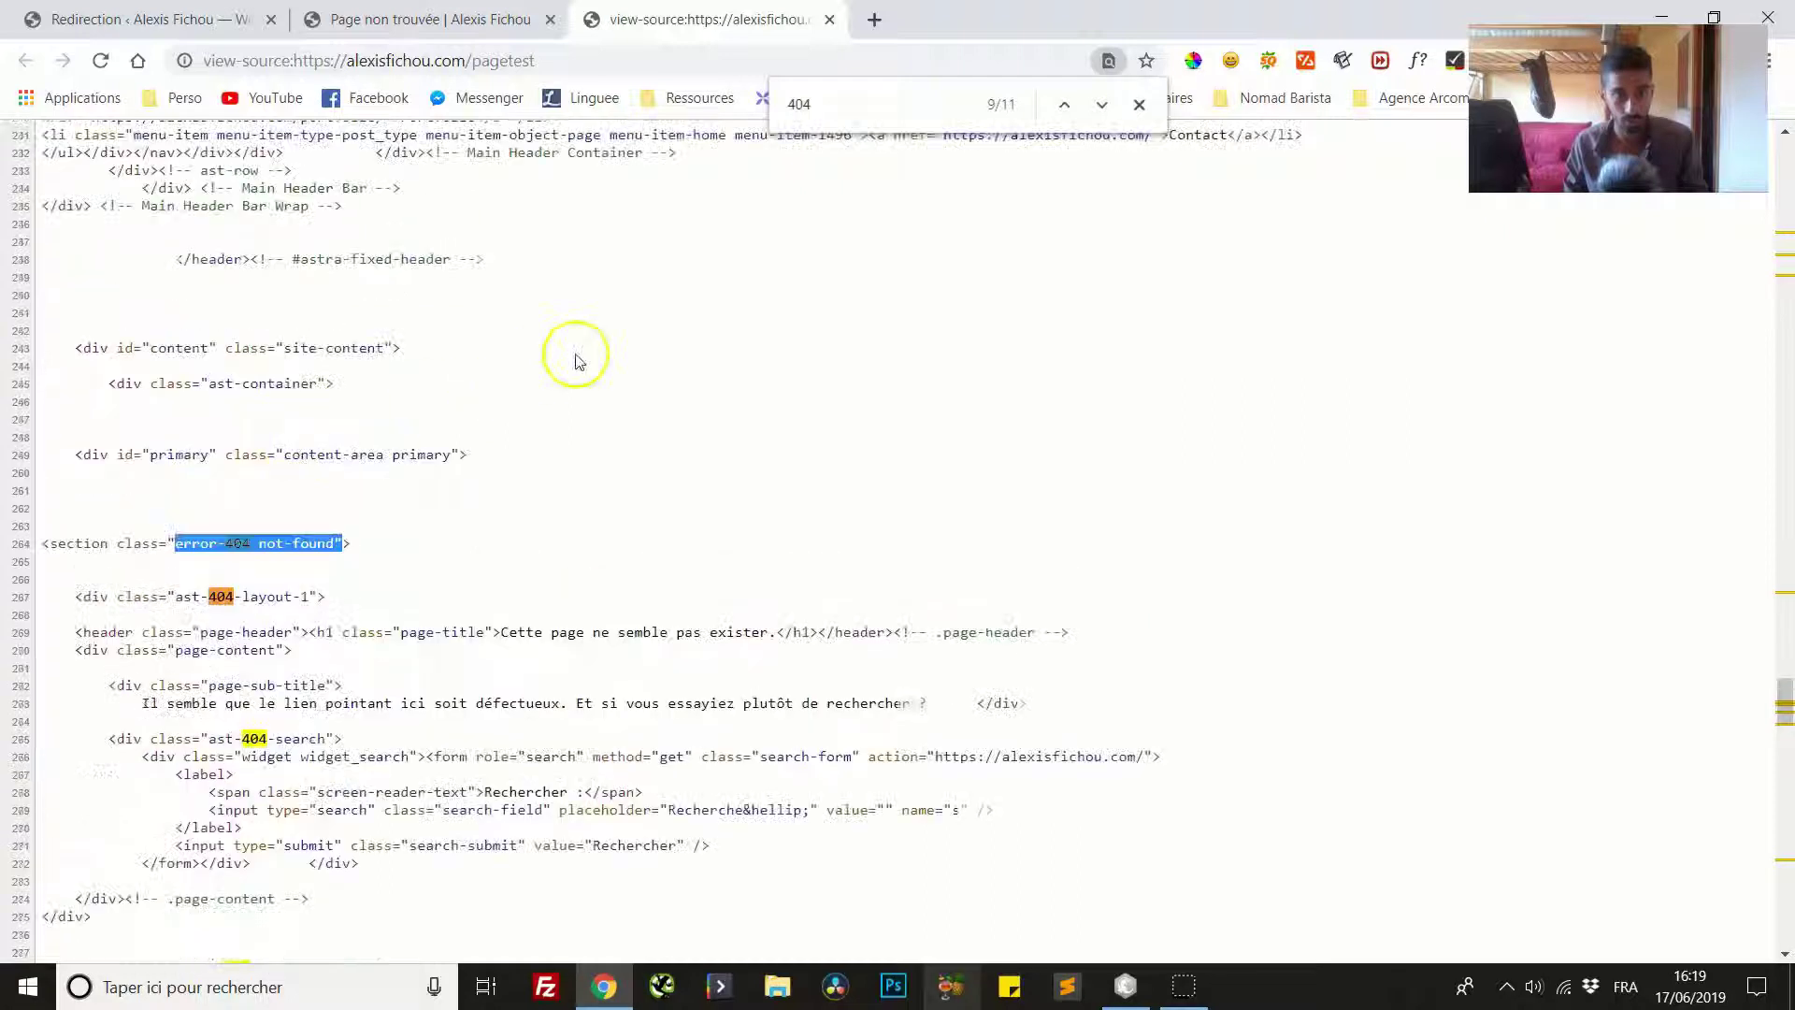
click(1138, 105)
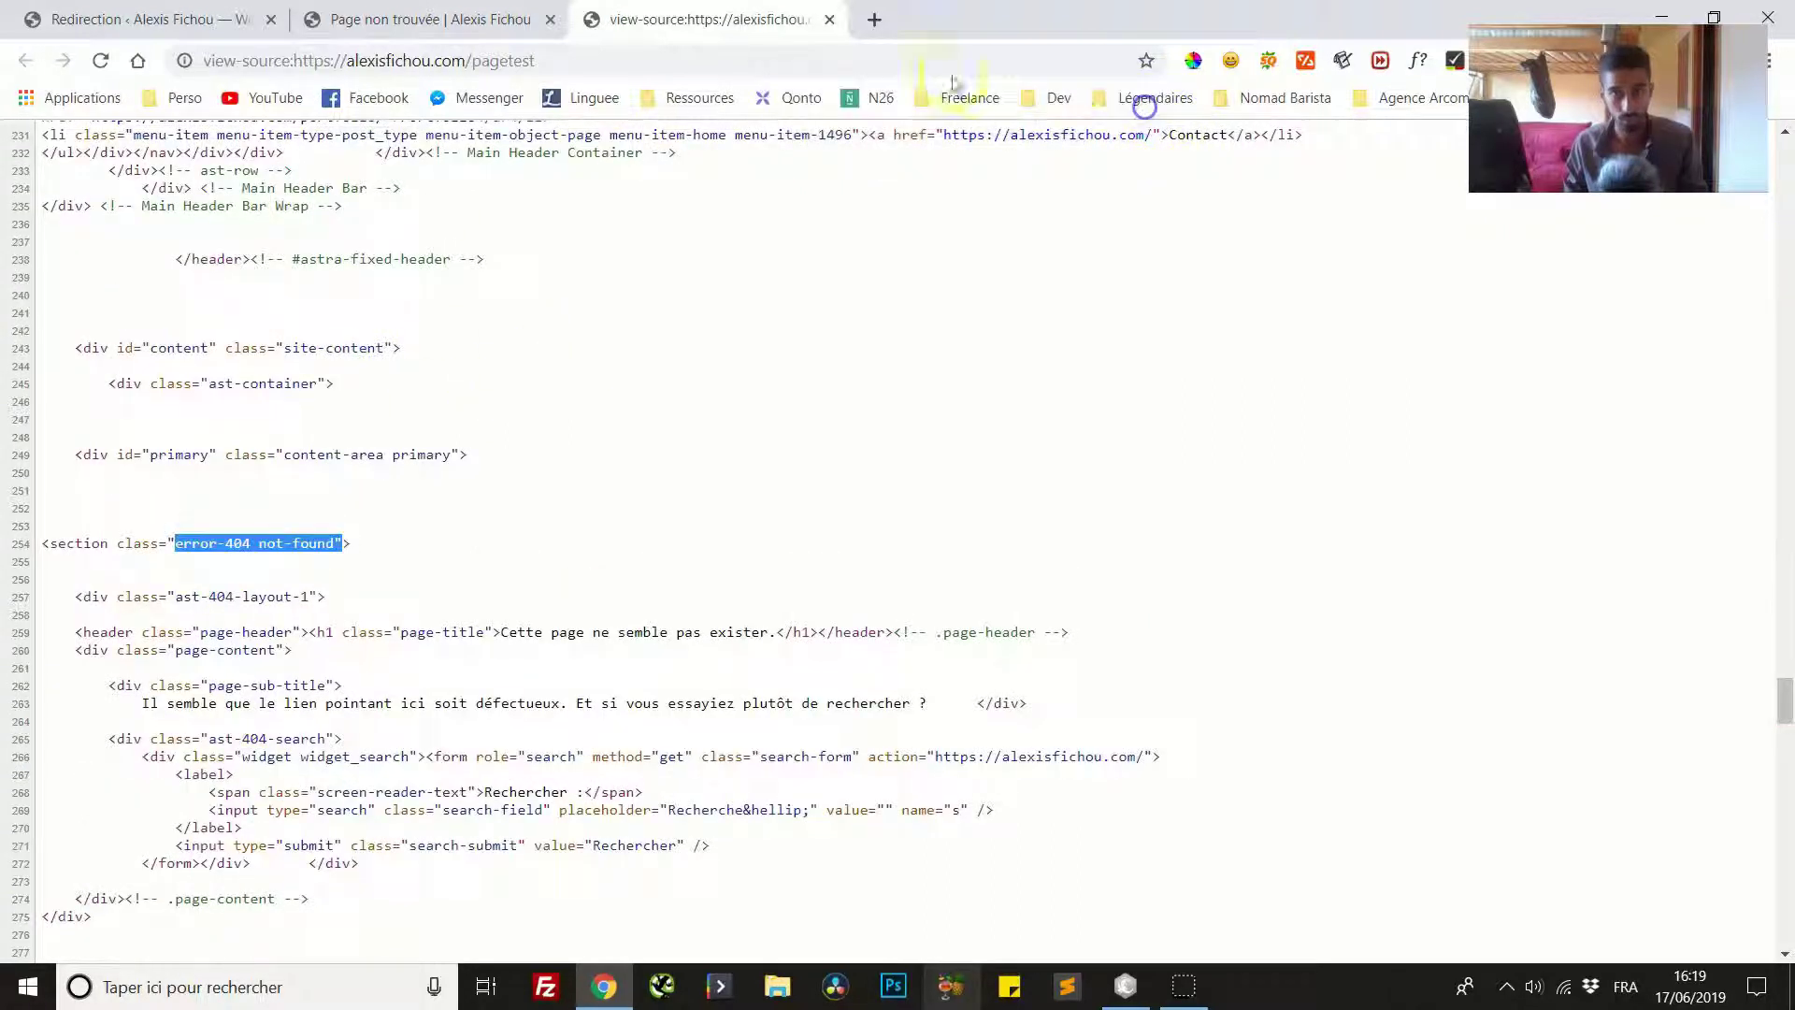
click(829, 19)
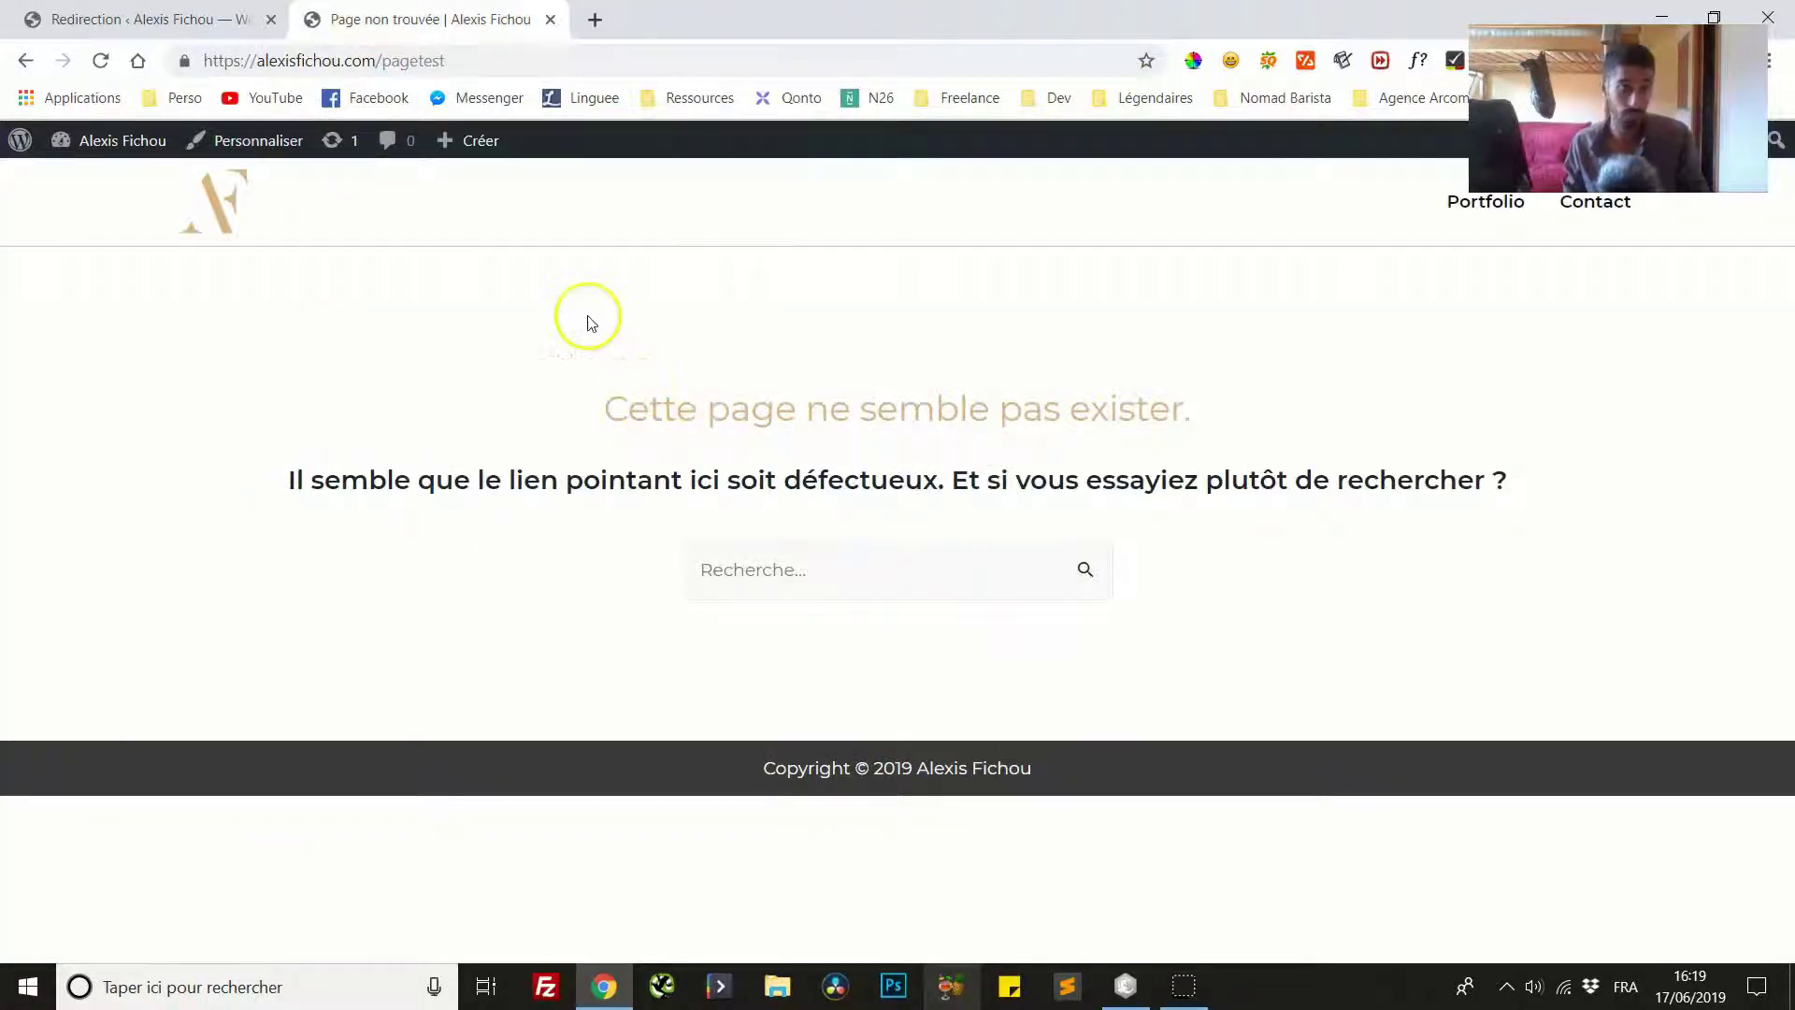
Step: Search the WordPress plugin directory for "redirection" from the site's administration
click(173, 18)
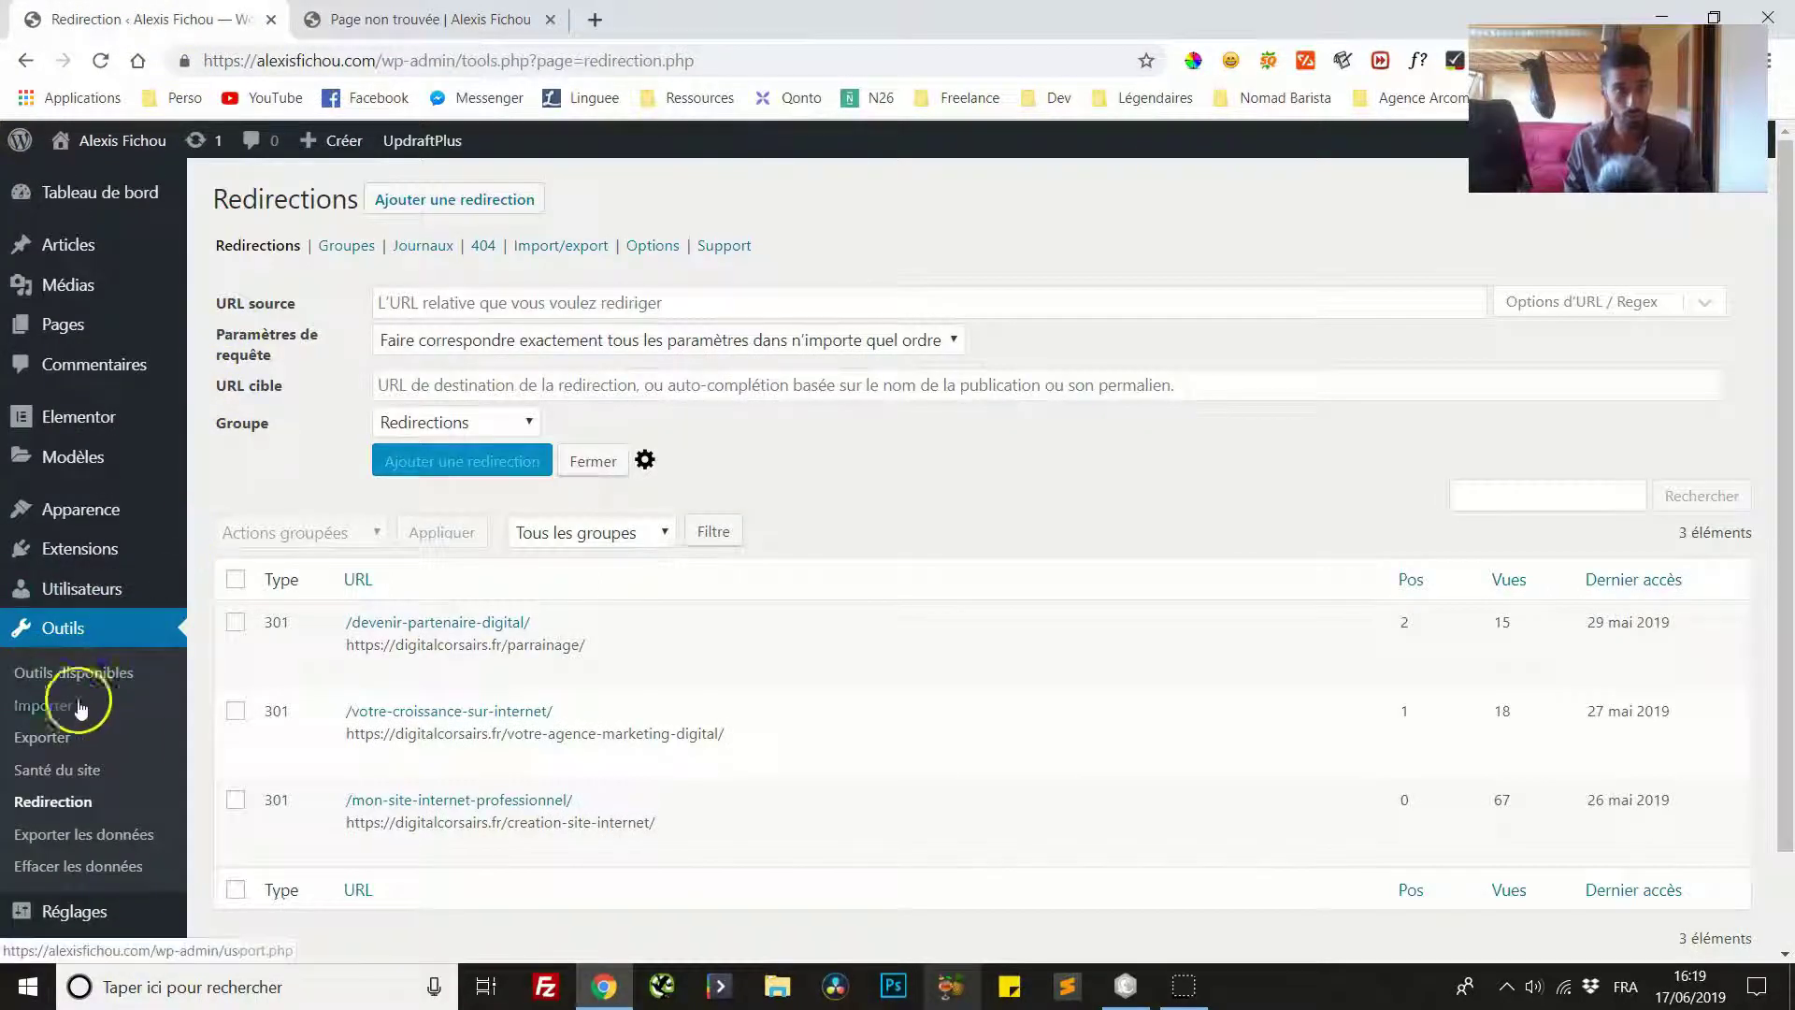
mouse_move(23, 548)
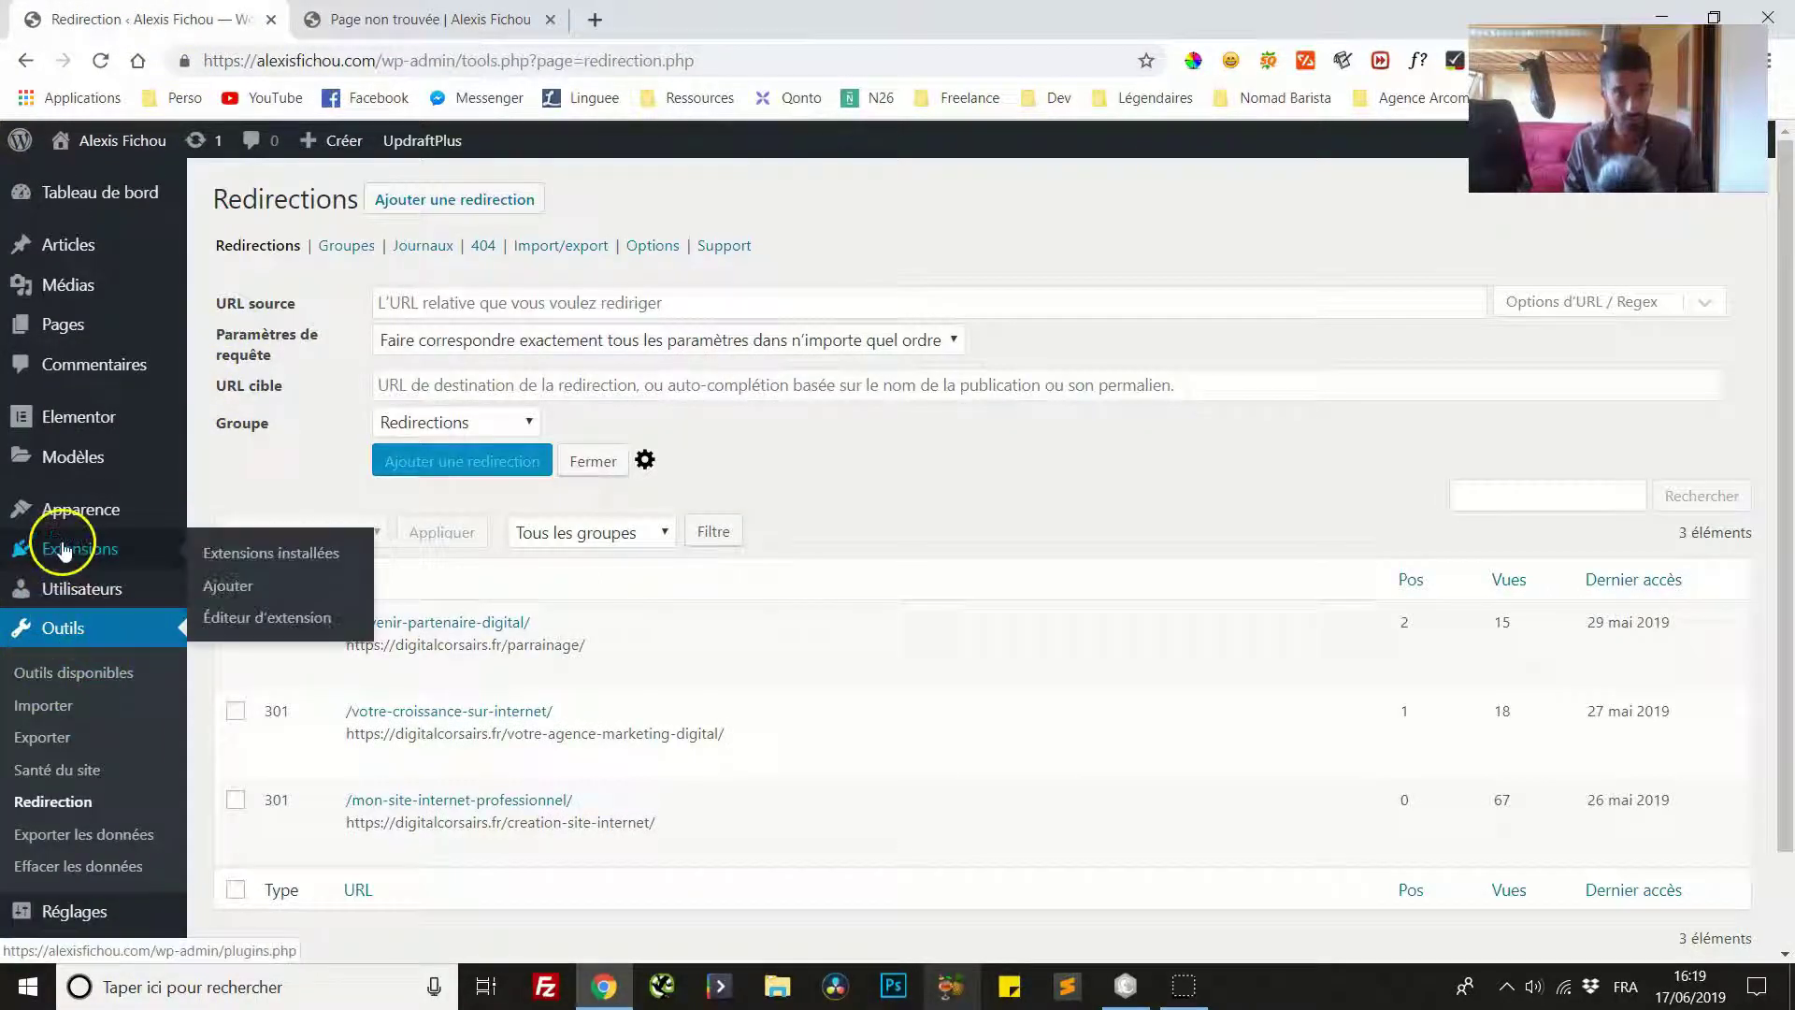
click(225, 586)
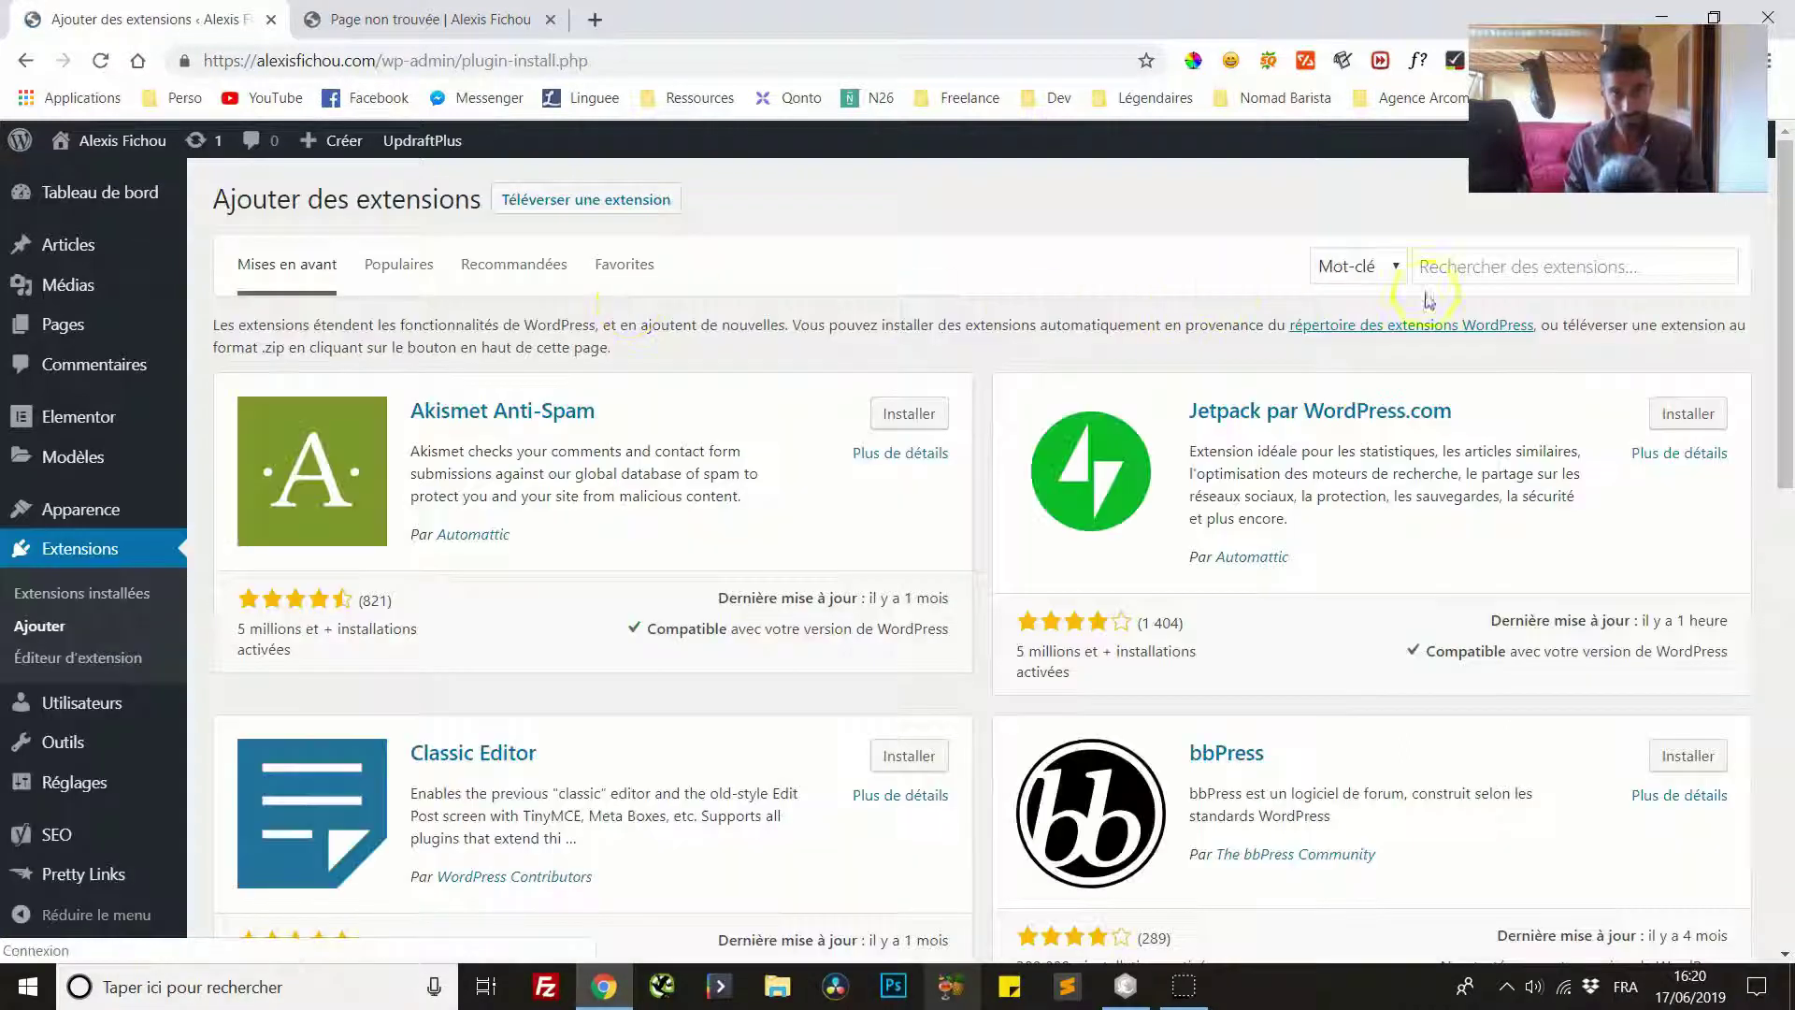
click(1499, 271)
text(red)
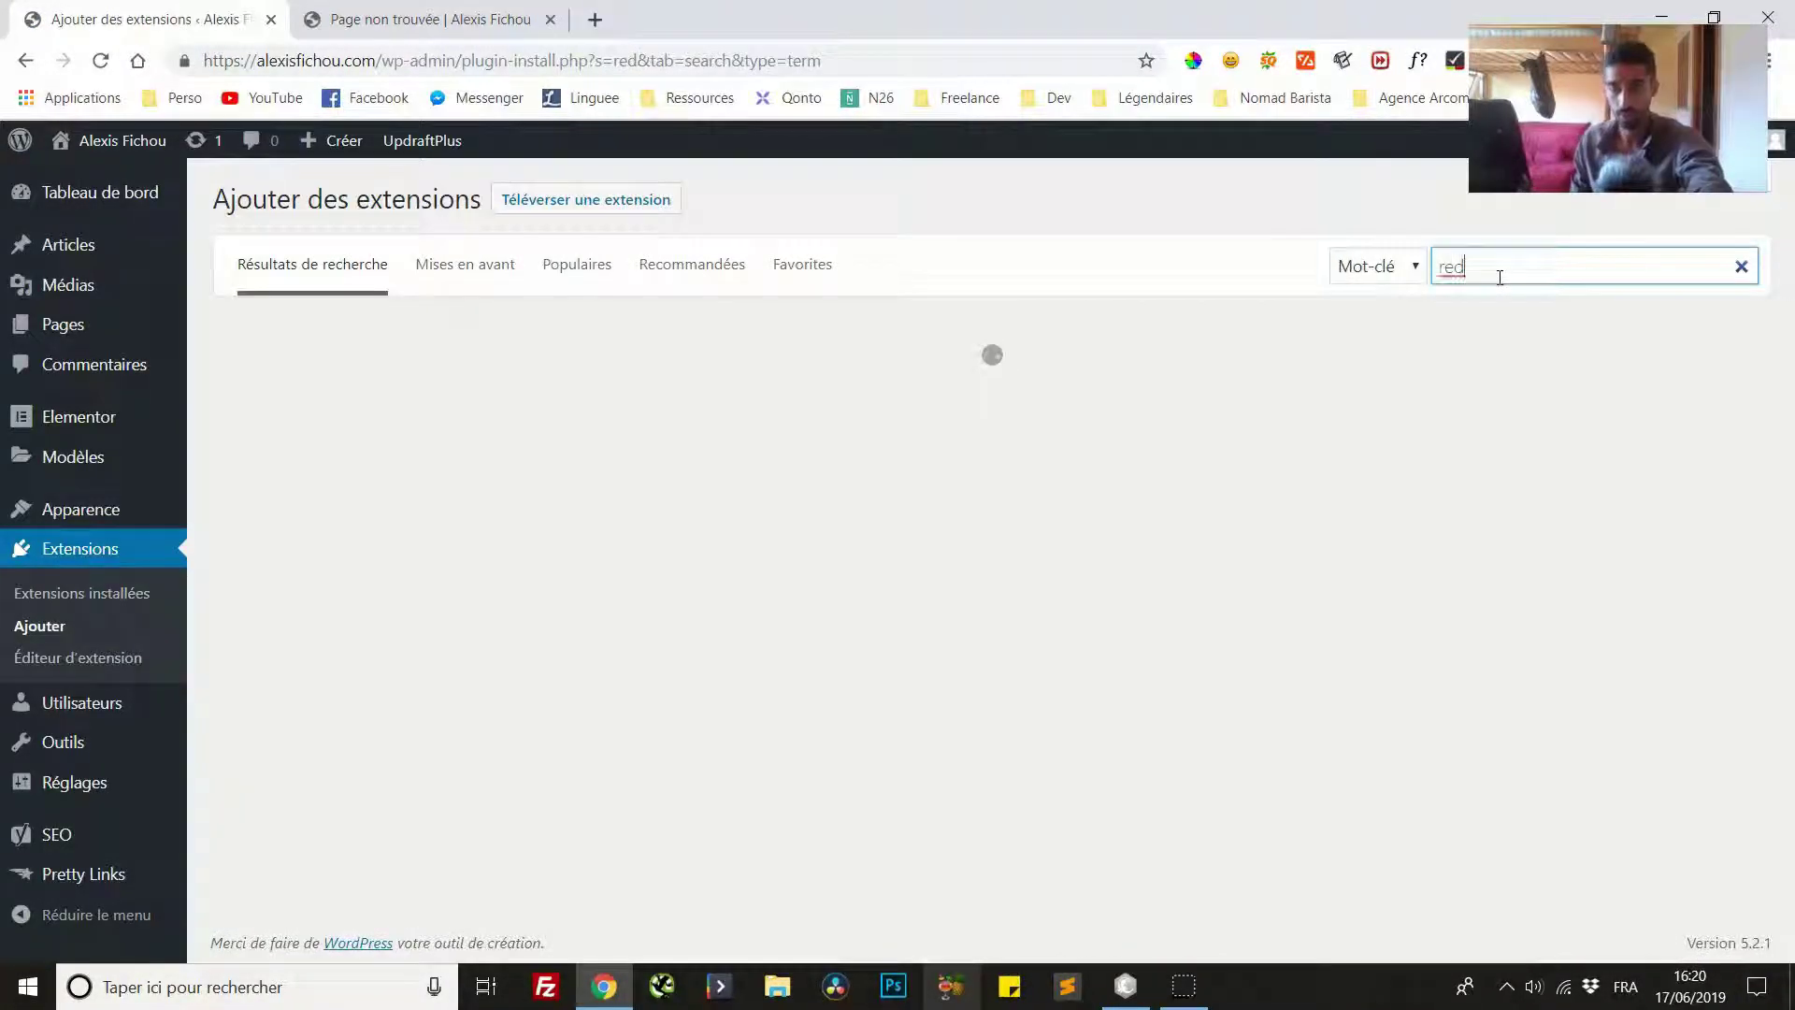
text(irectio)
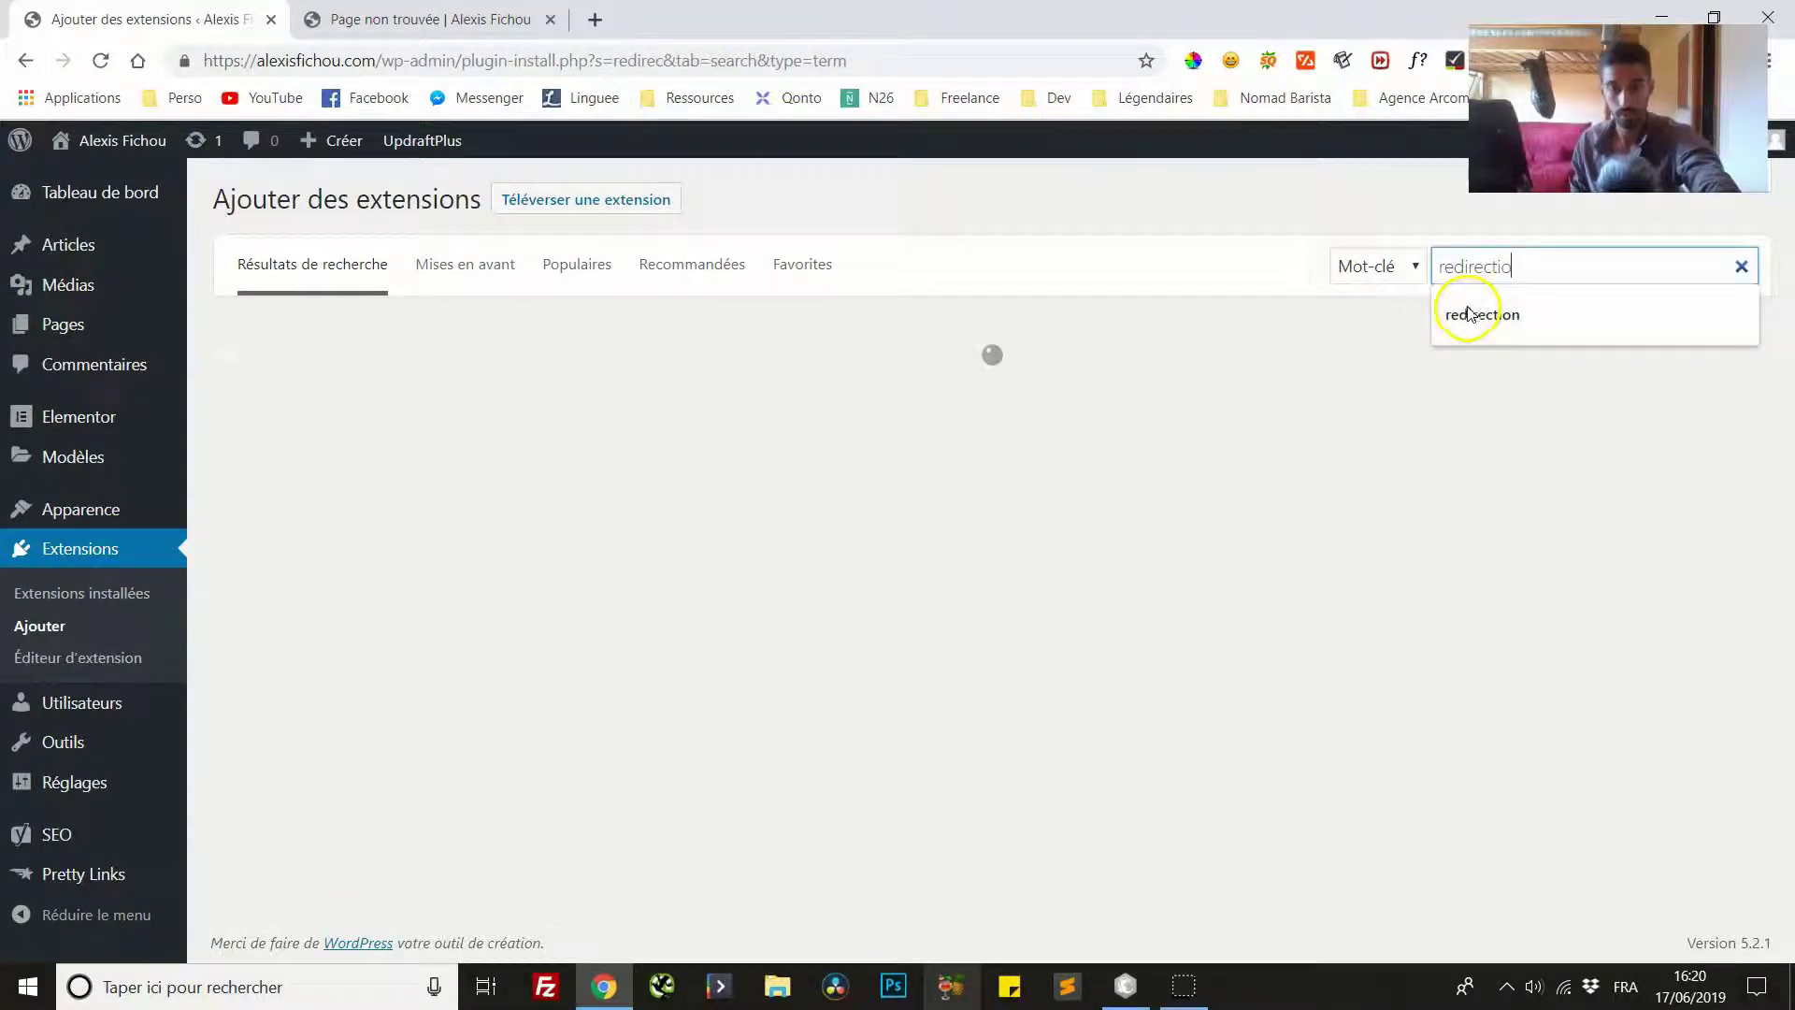
click(1468, 314)
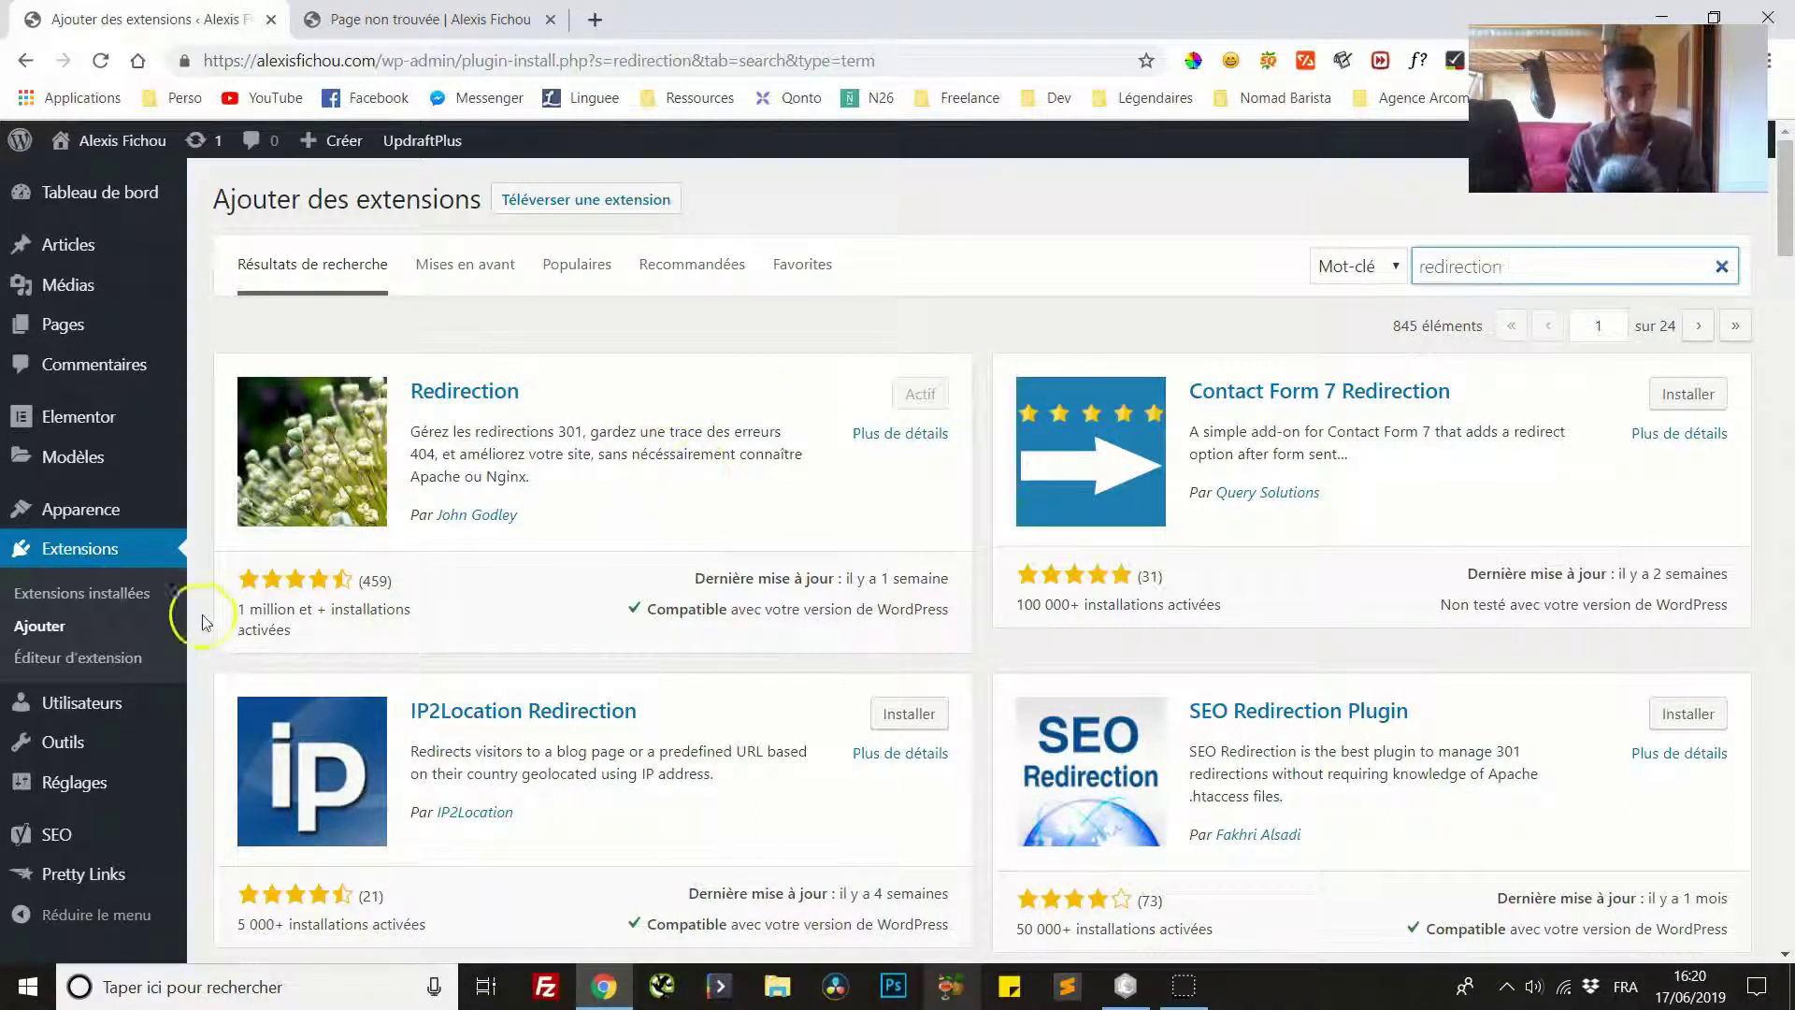
Step: Check the installed extensions list and open the Redirection tool's management page
click(92, 601)
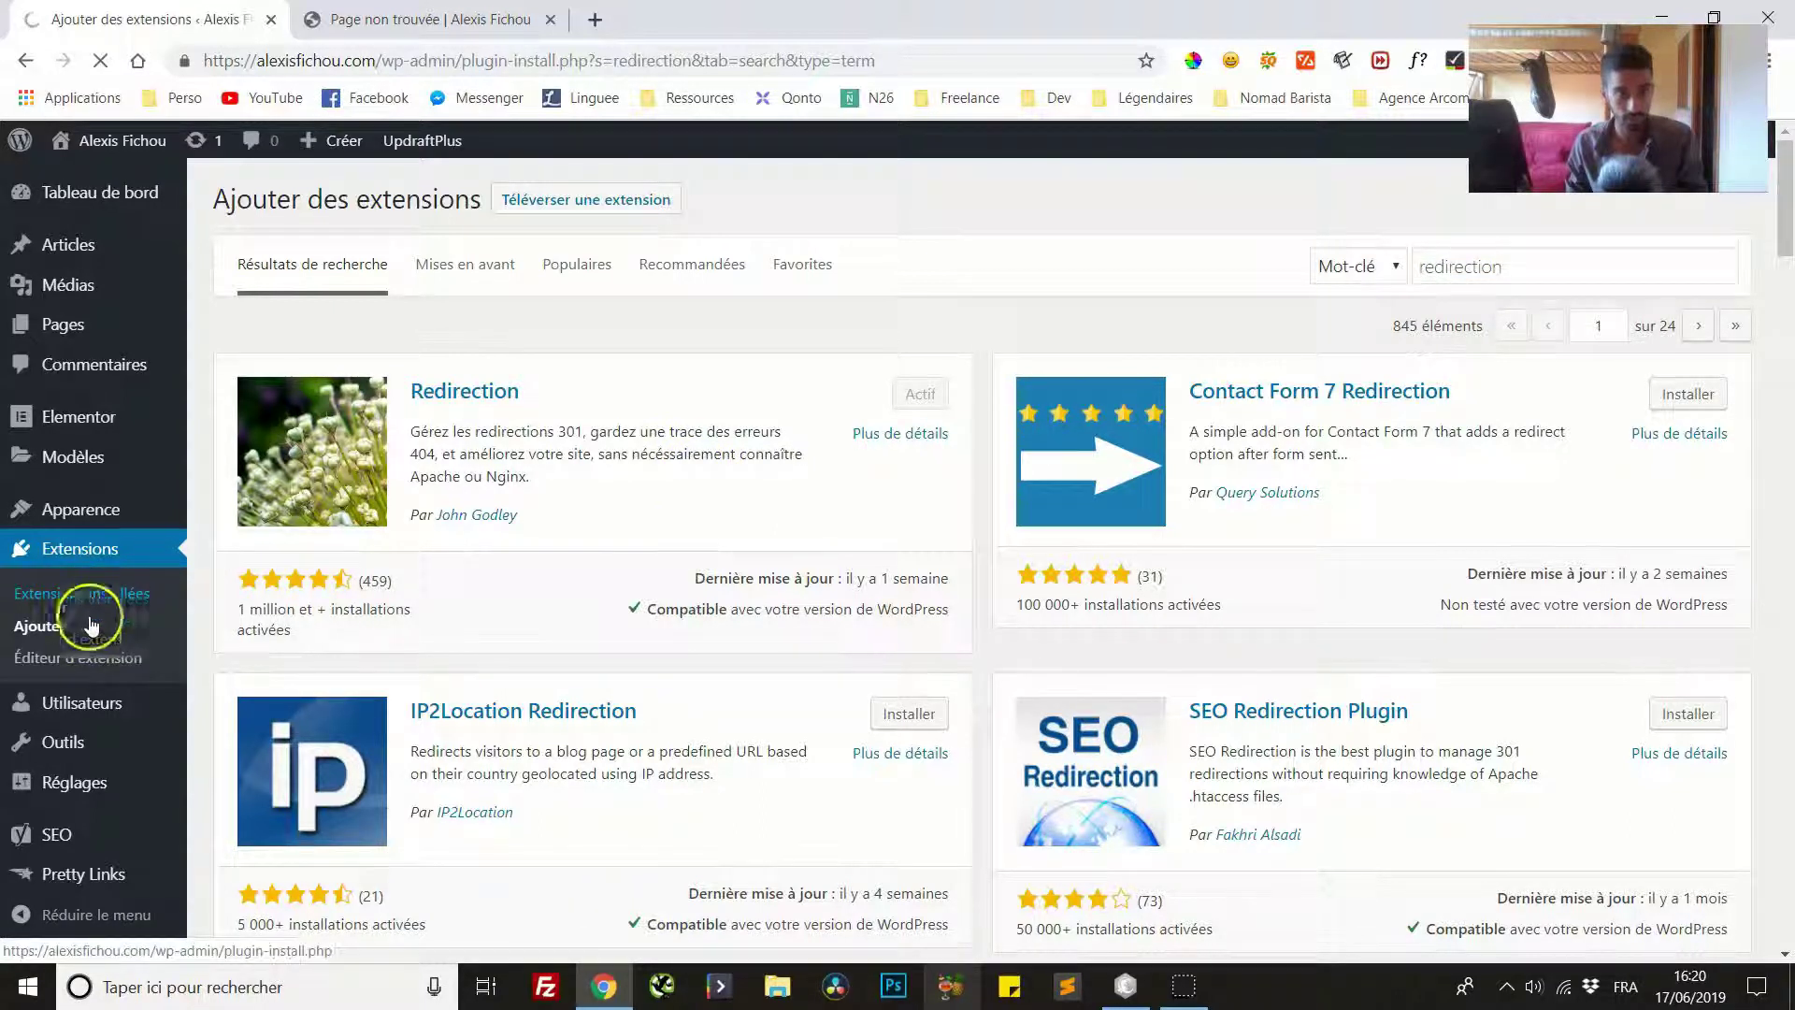
scroll(86, 643, down, 1)
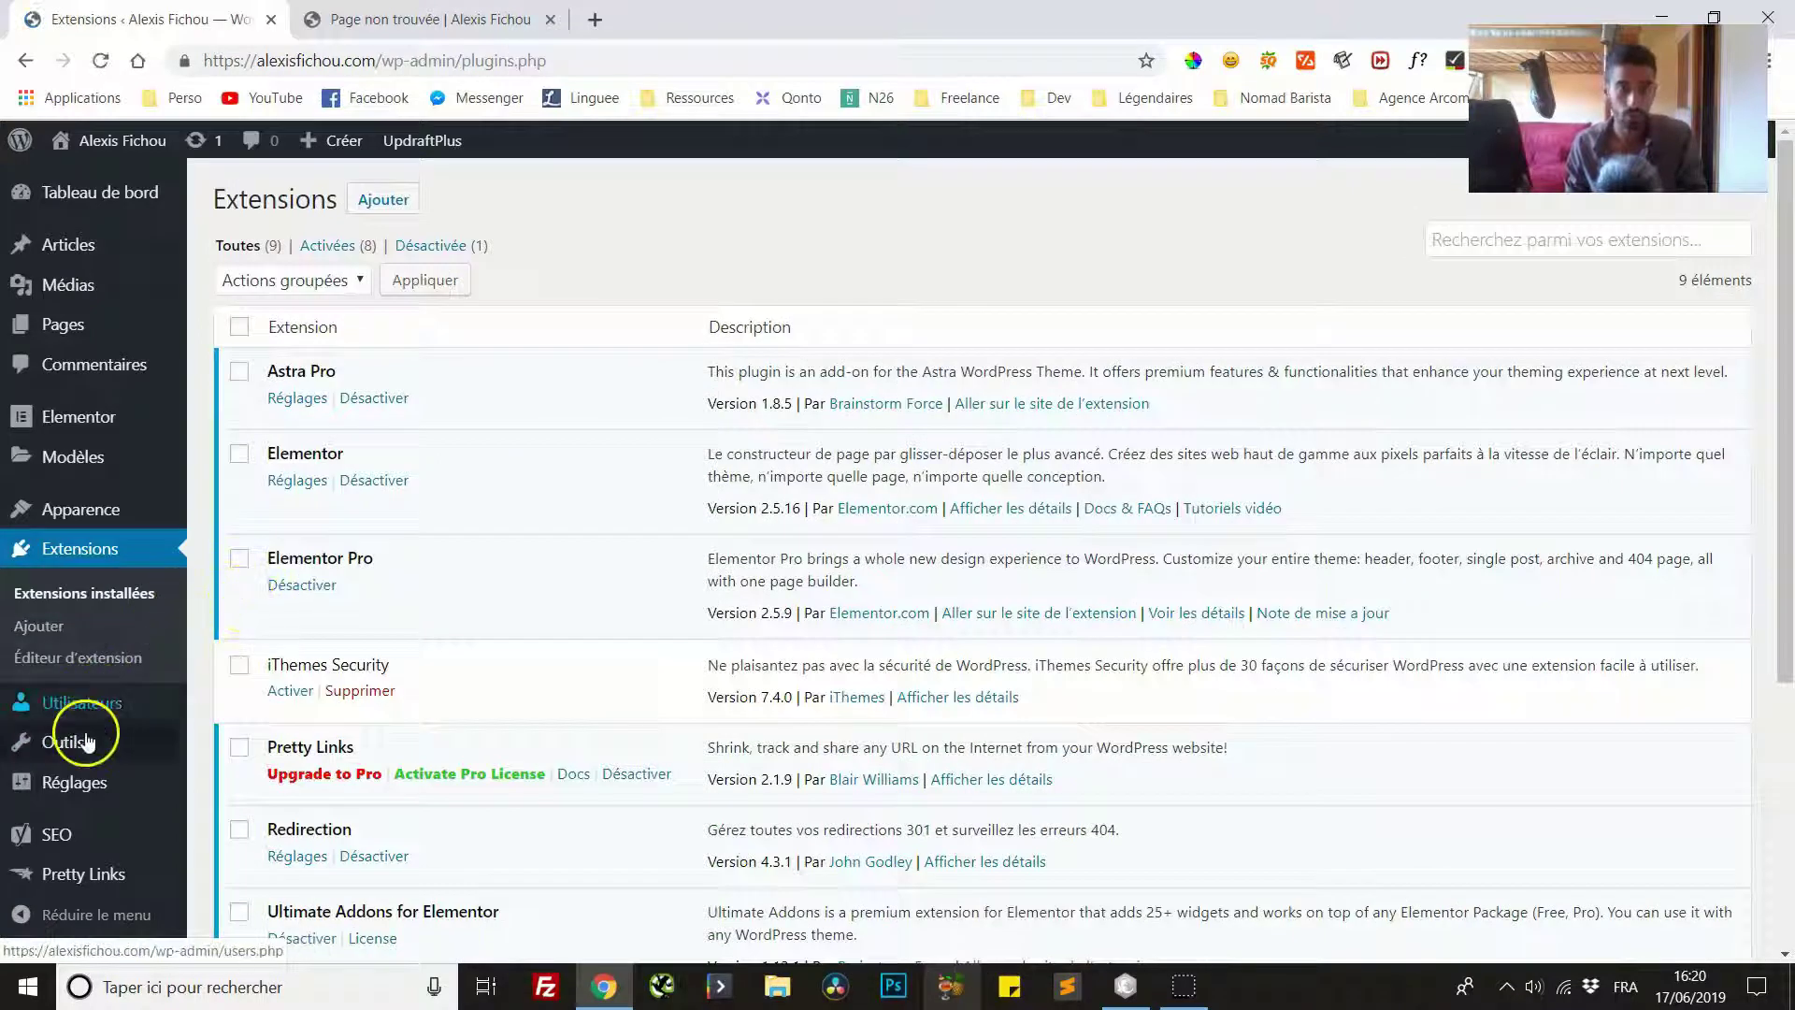
mouse_move(68, 753)
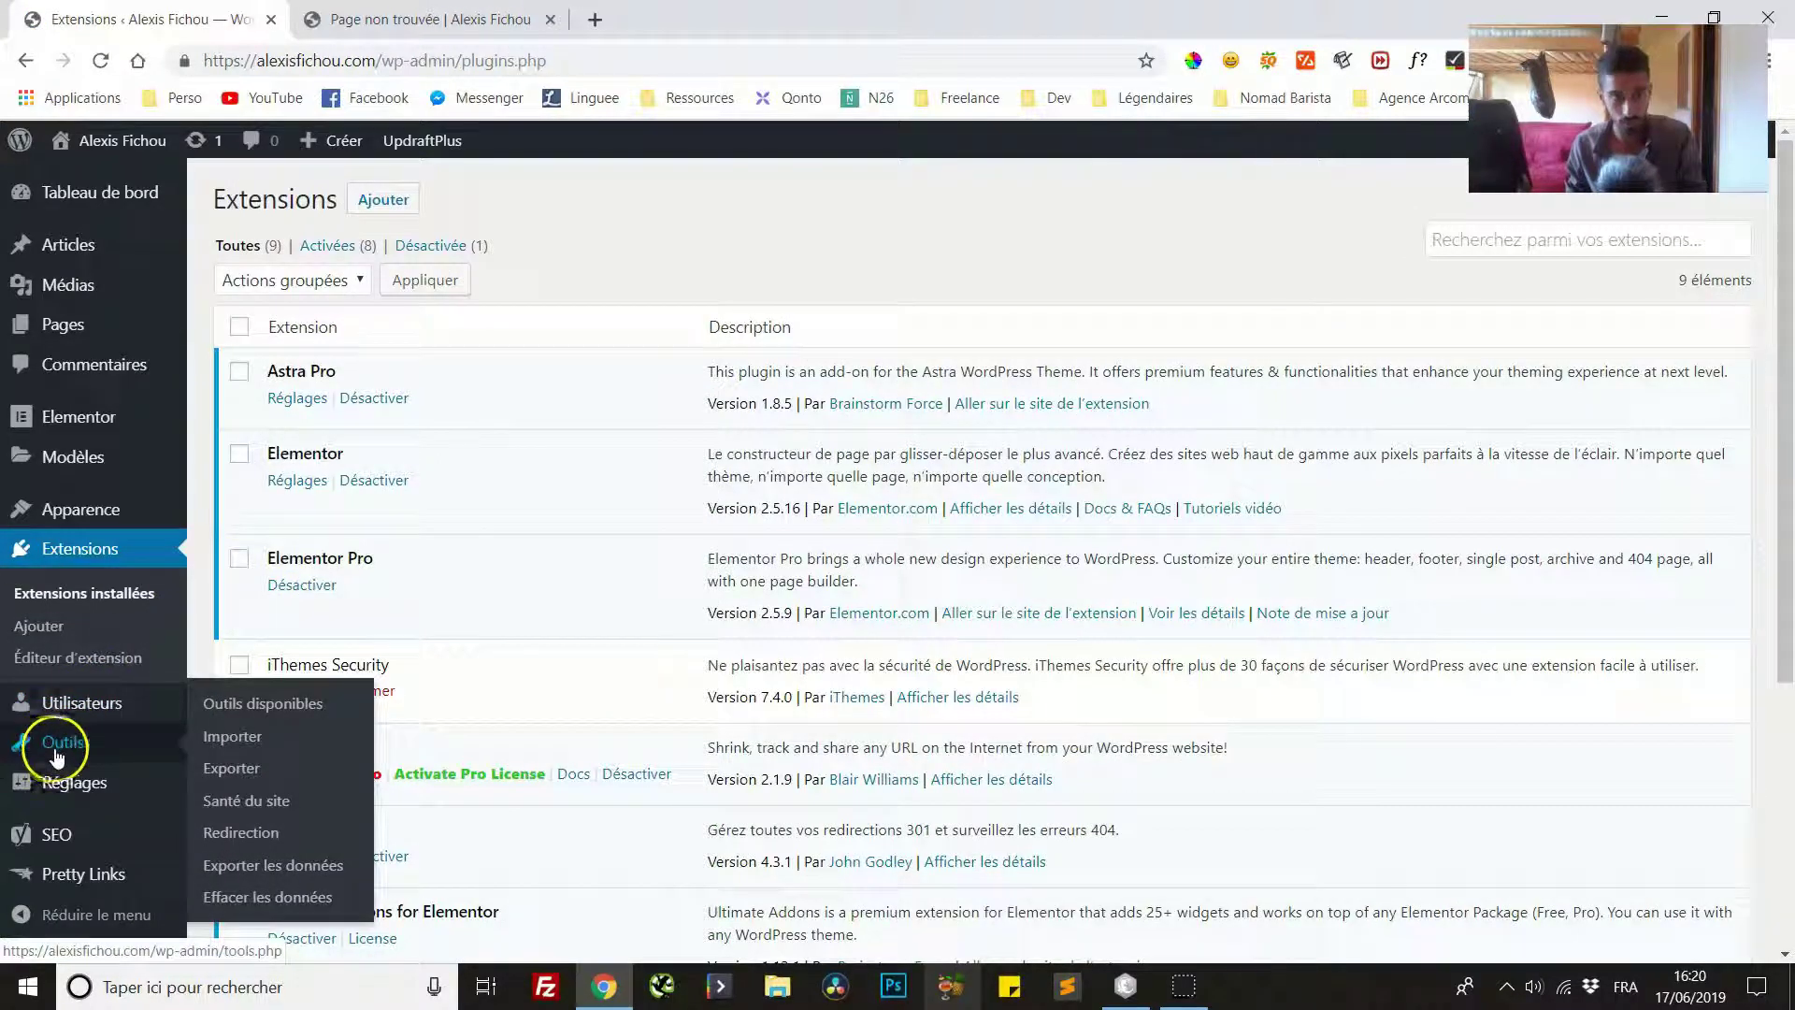
click(241, 832)
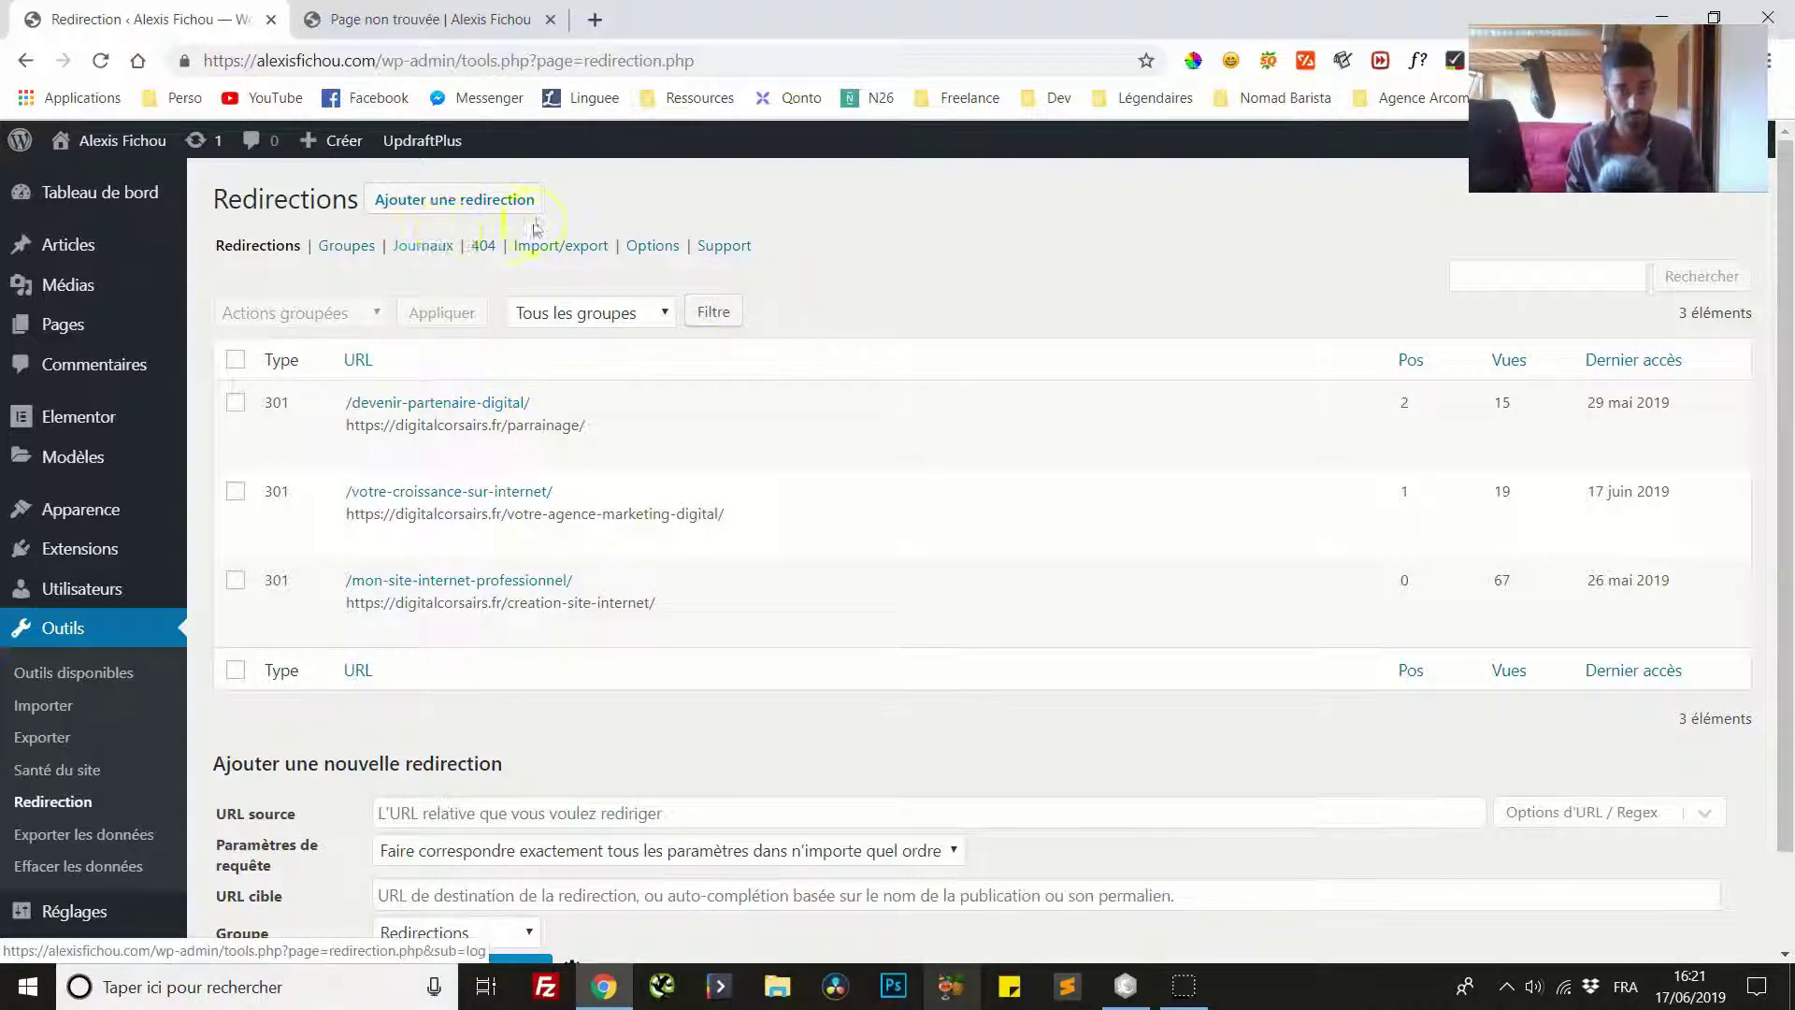
Step: Start a new redirection using the full URL copied from the missing /pagetest page as the source URL
click(474, 208)
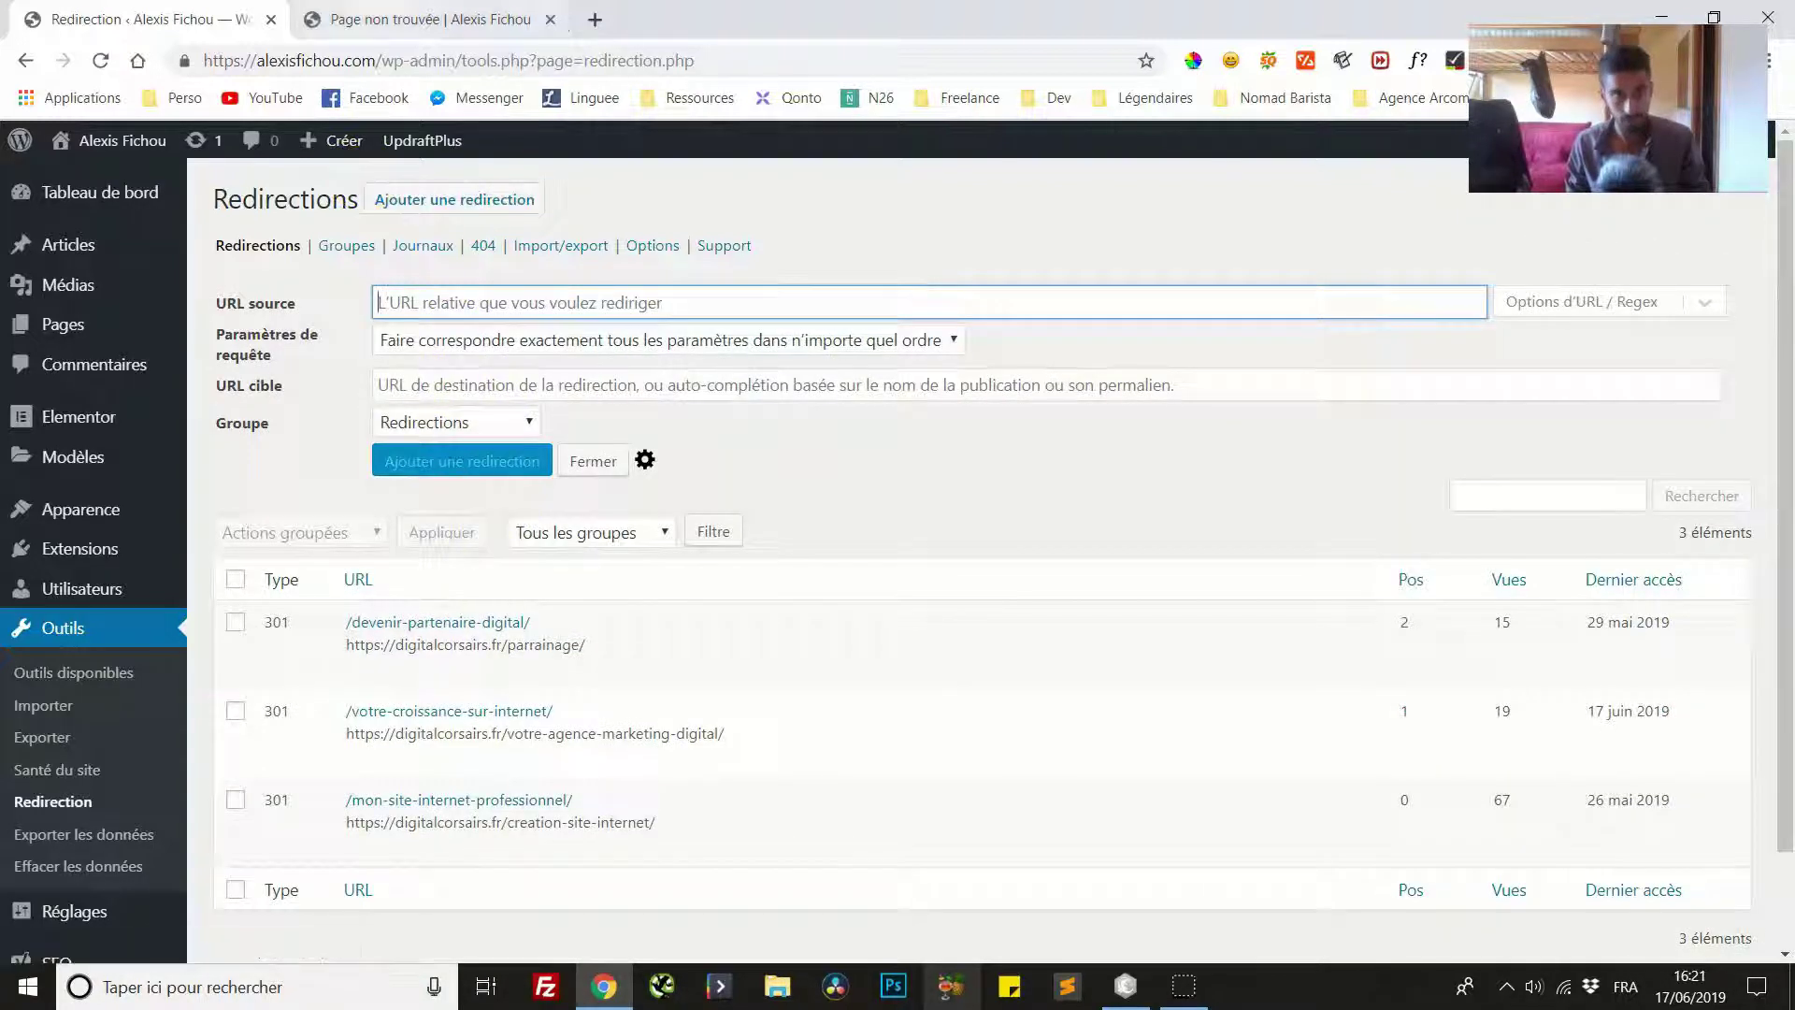
key(ctrl+Tab)
click(467, 62)
key(ctrl+c)
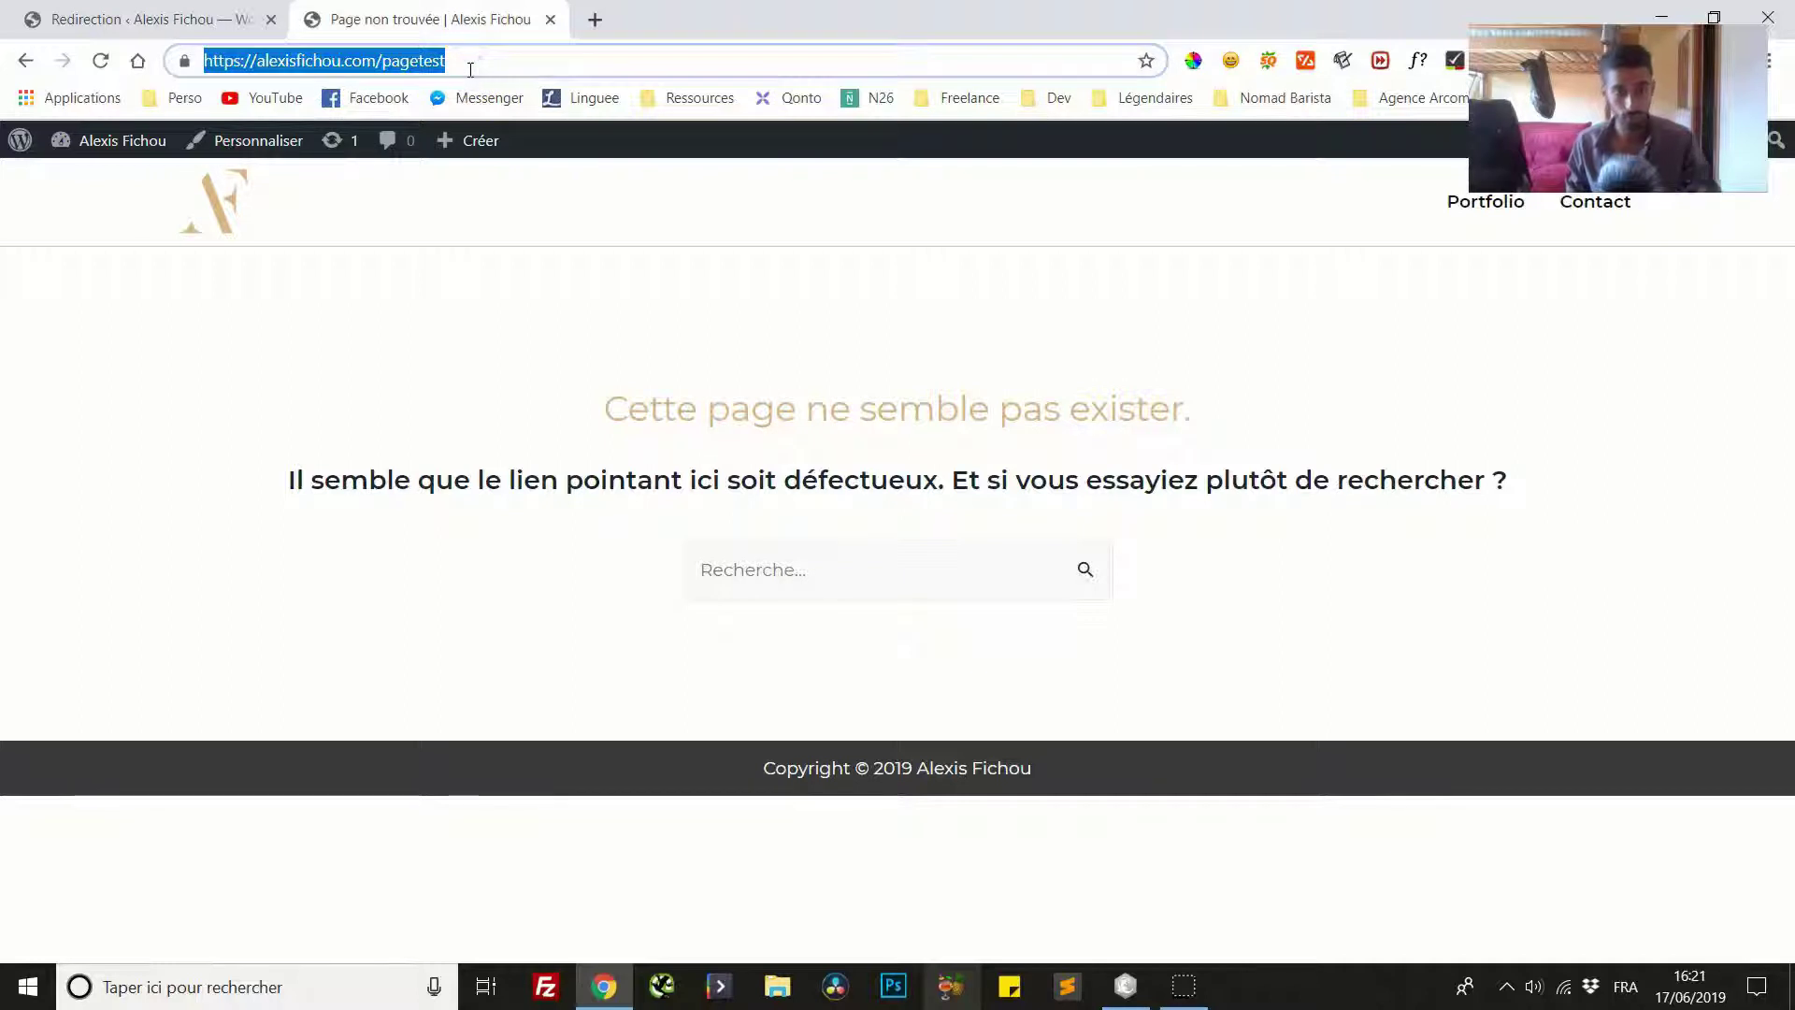
click(211, 20)
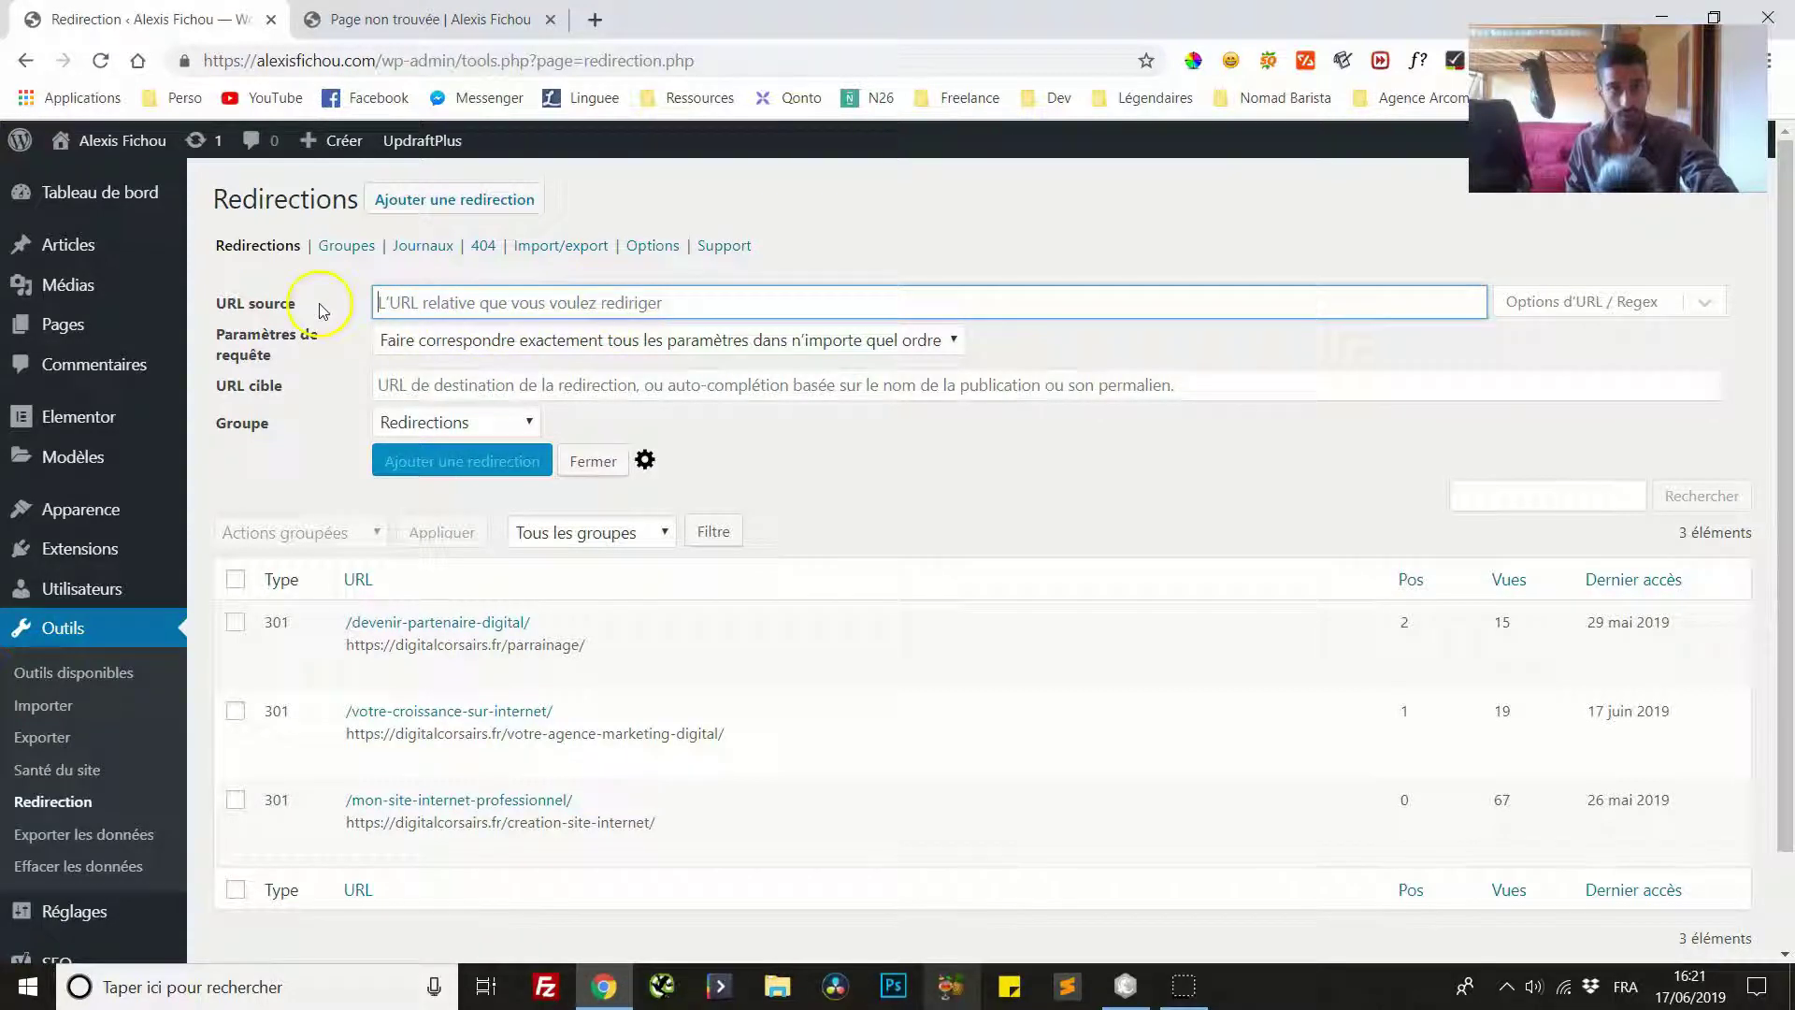
key(ctrl+v)
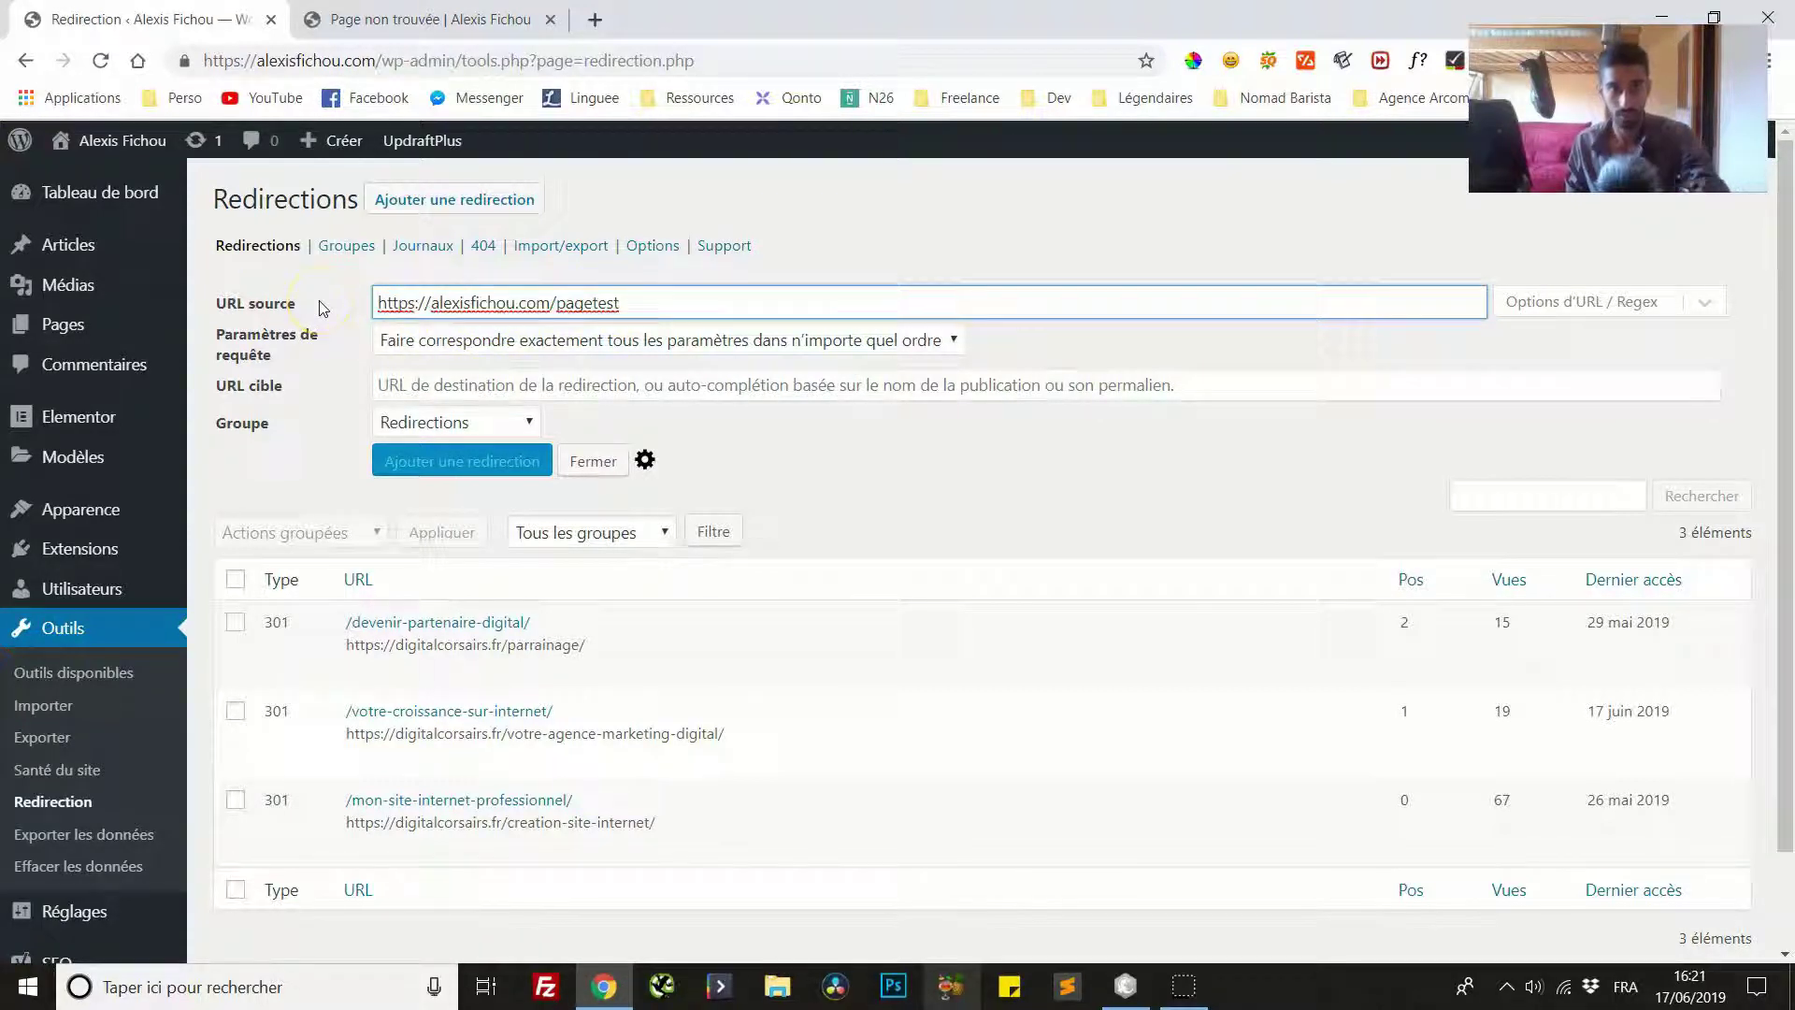
Step: Set the target URL to the site's root address, without pagetest, and add the redirection
click(415, 384)
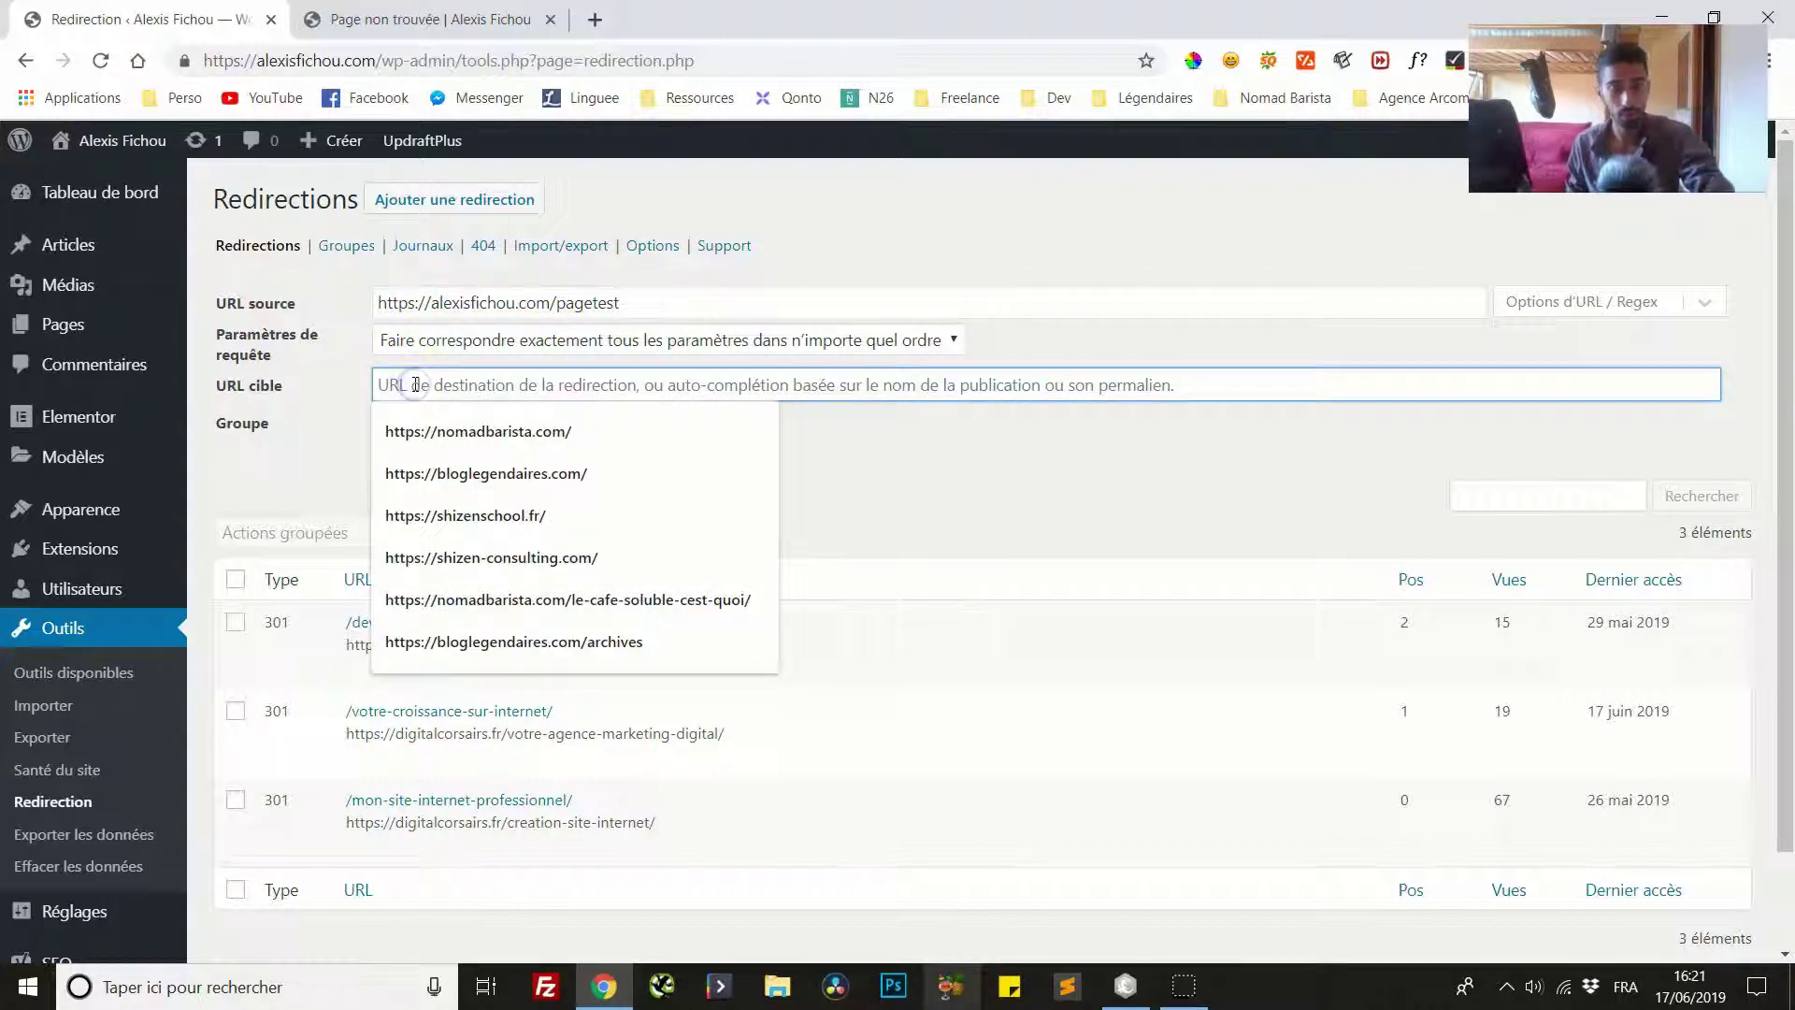
key(ctrl+v)
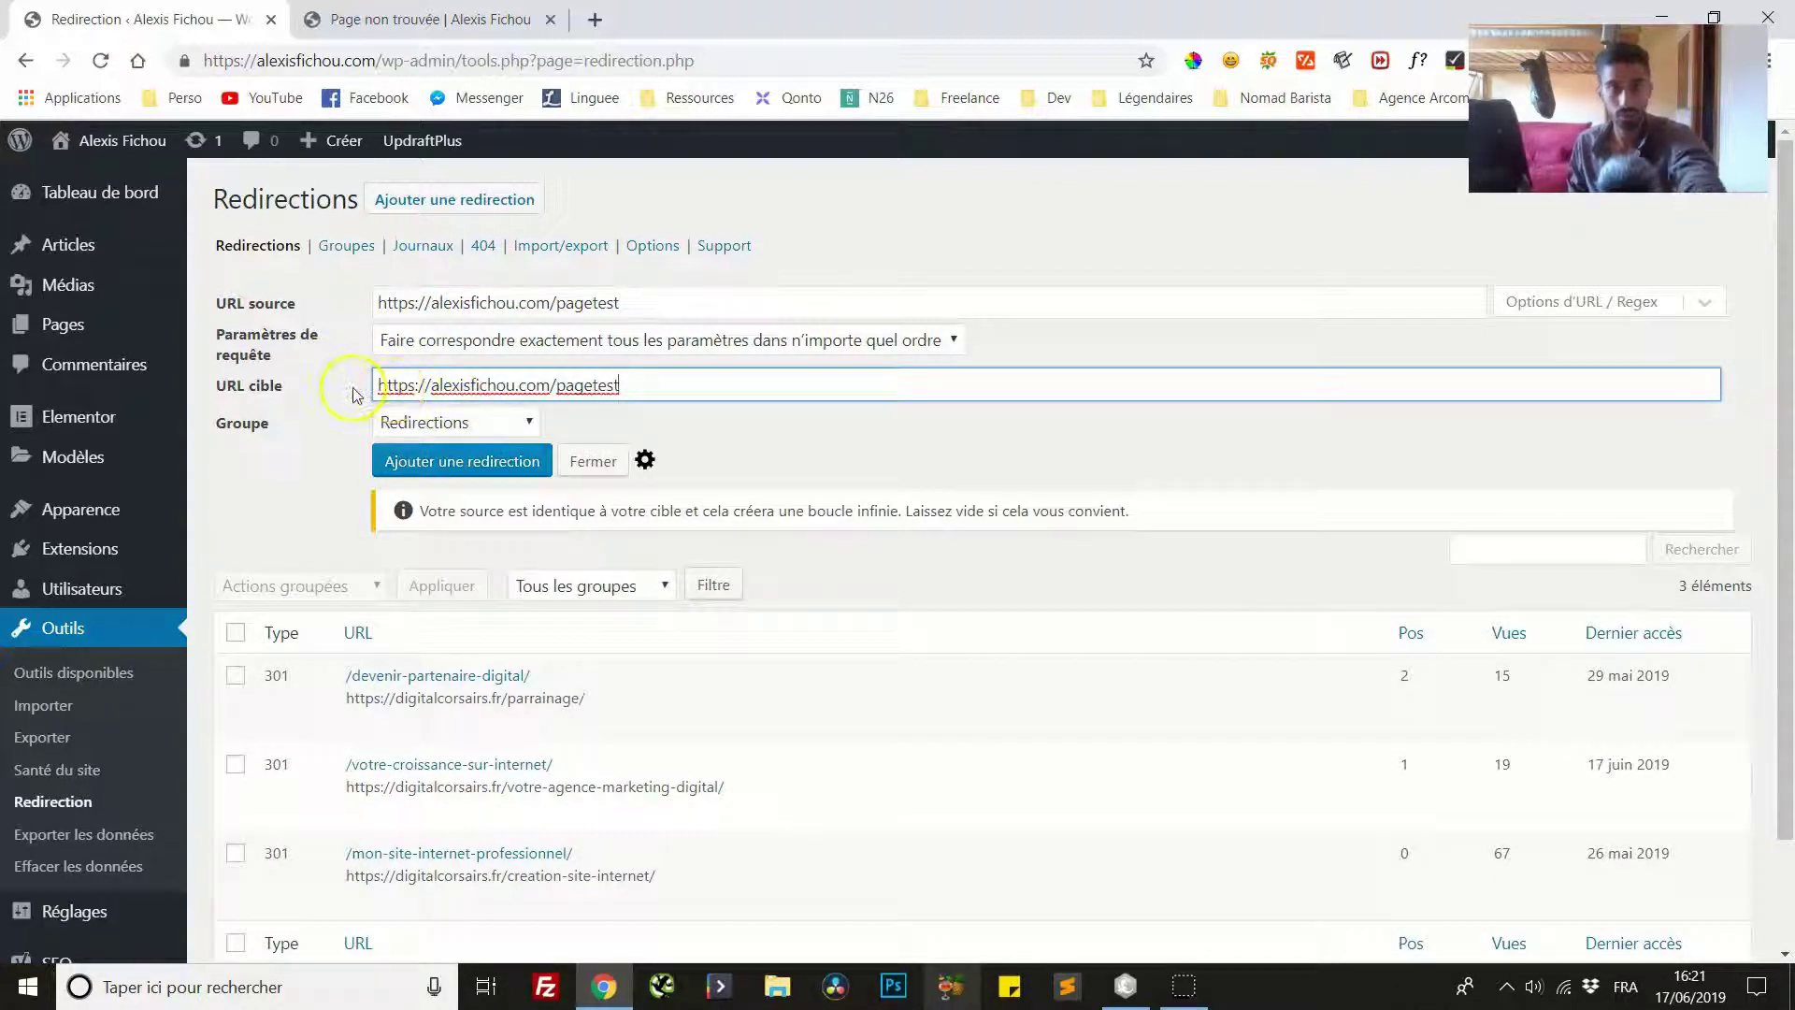
key(BackSpace)
key(BackSpace)
key(BackSpace)
key(BackSpace)
key(BackSpace)
key(BackSpace)
key(BackSpace)
key(BackSpace)
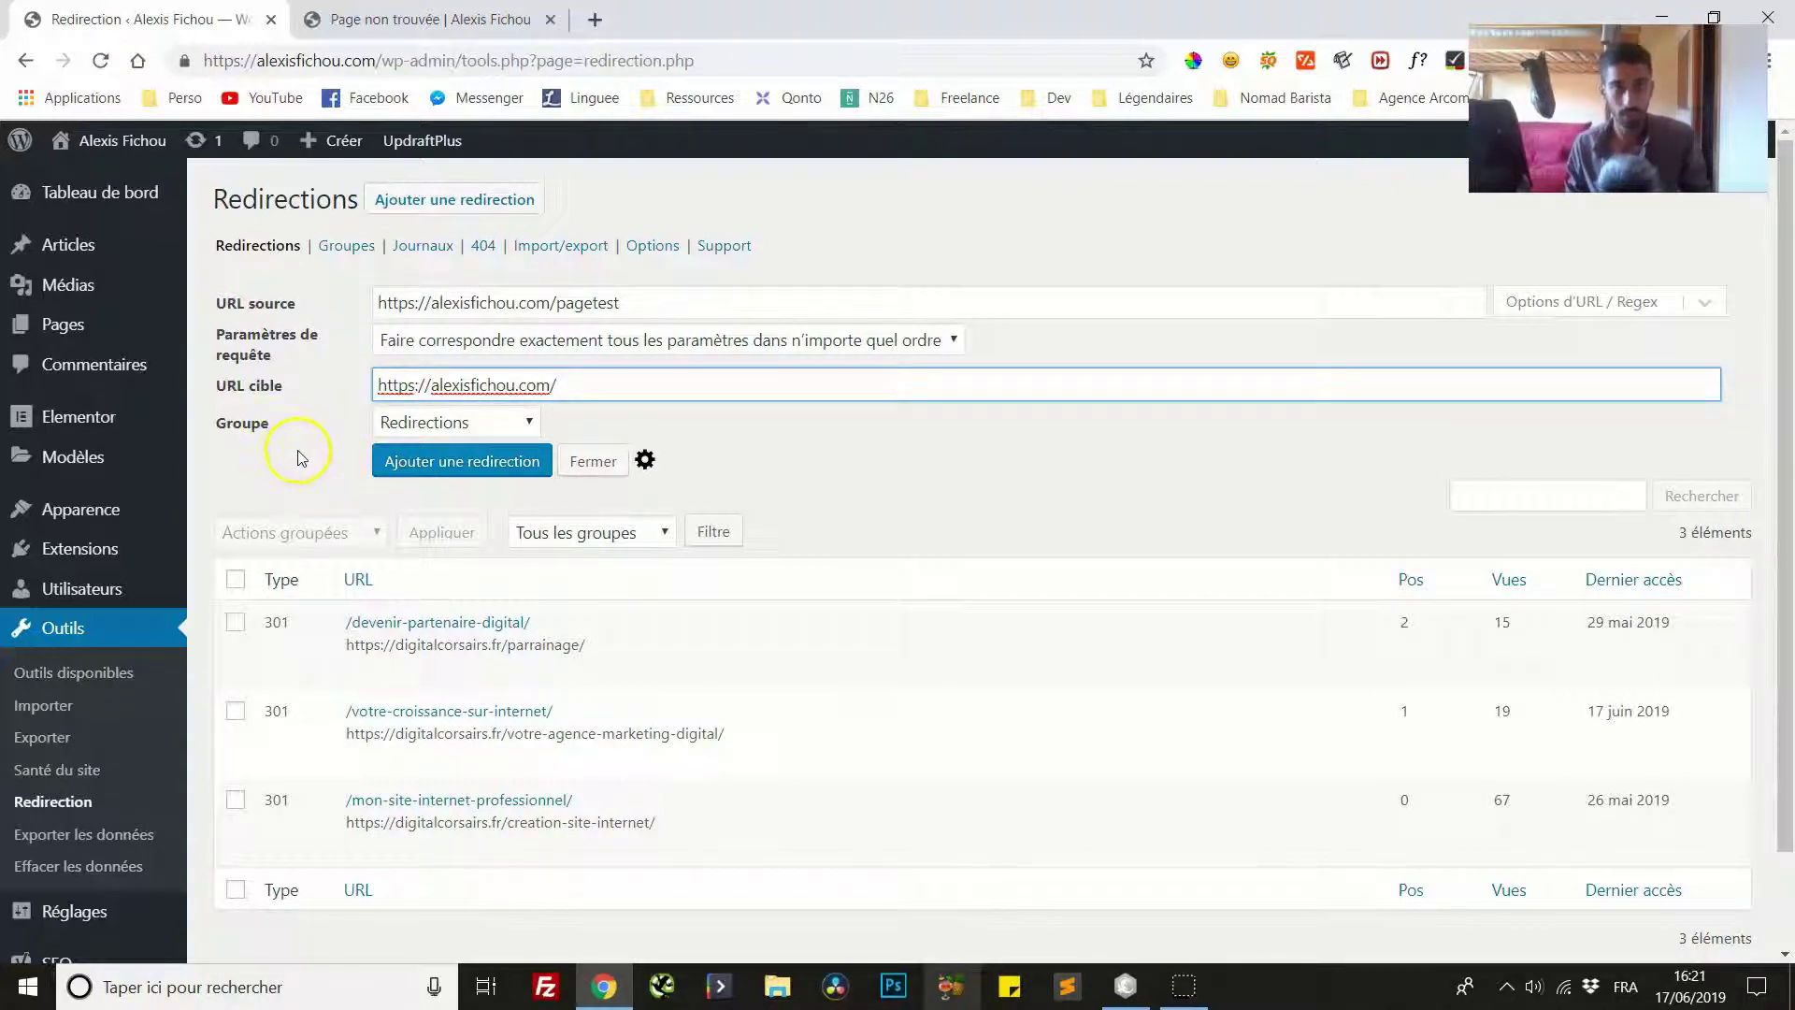
click(504, 462)
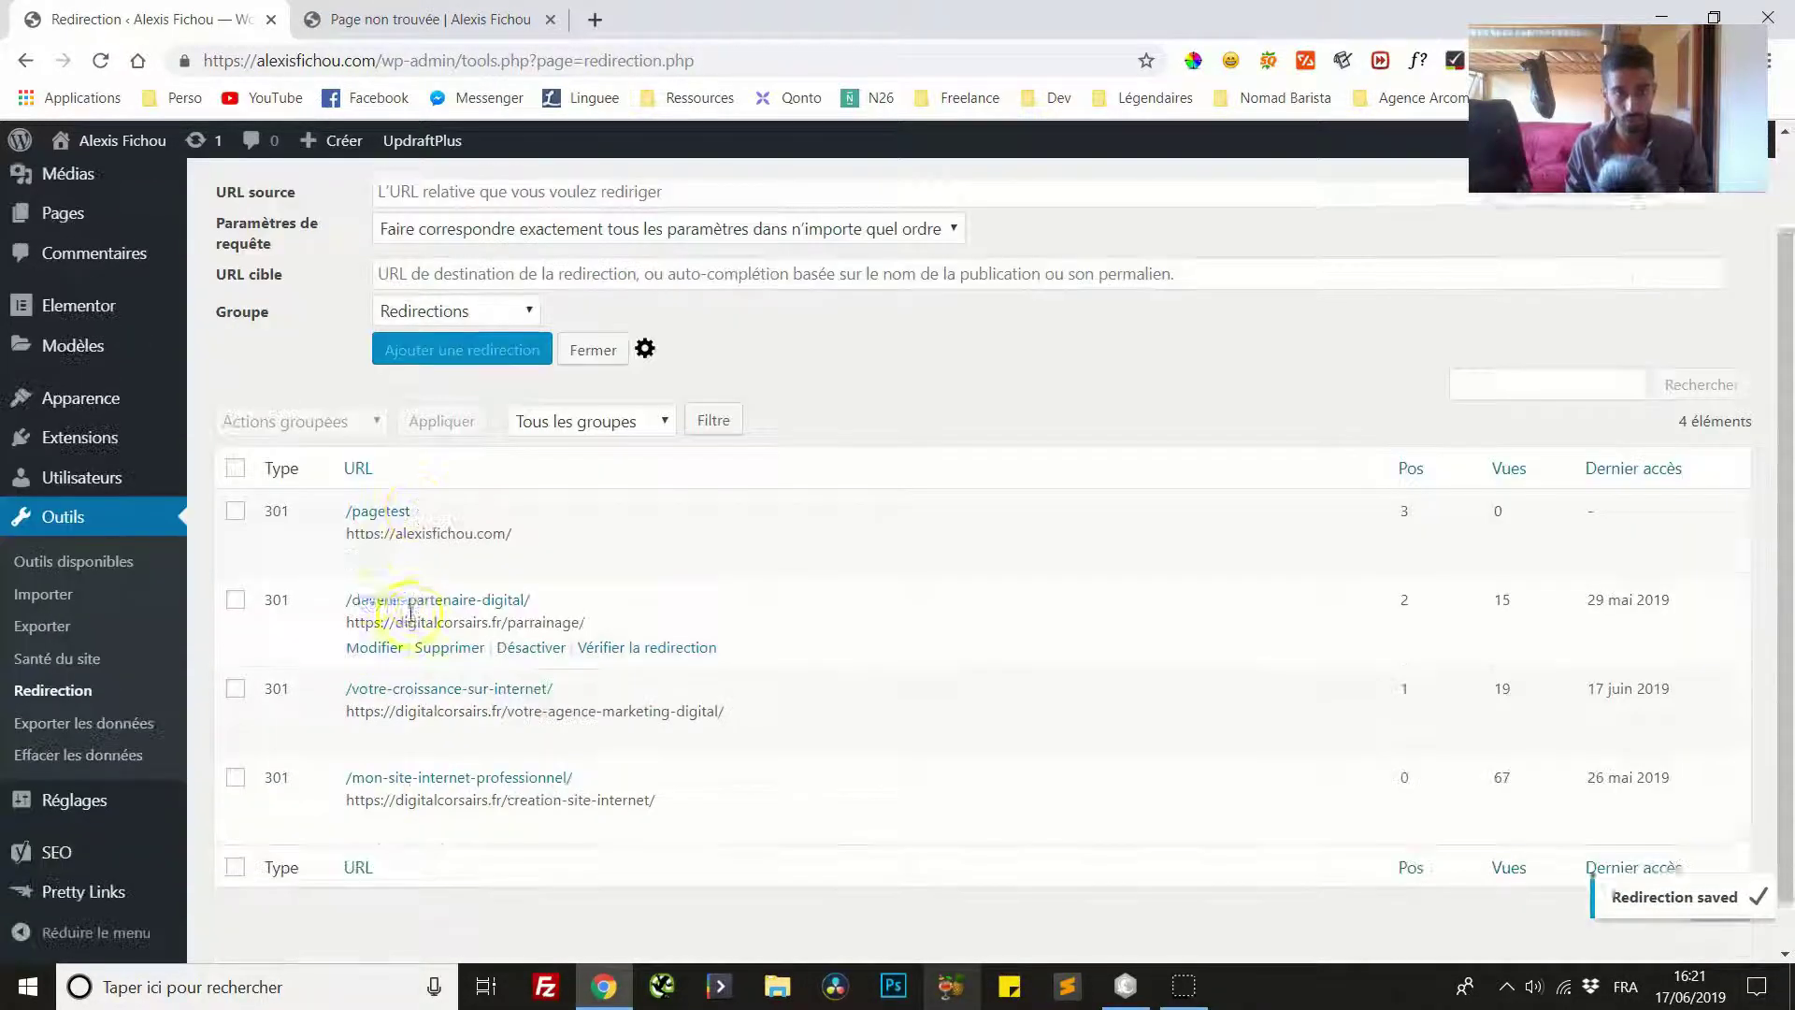
scroll(402, 626, down, 1)
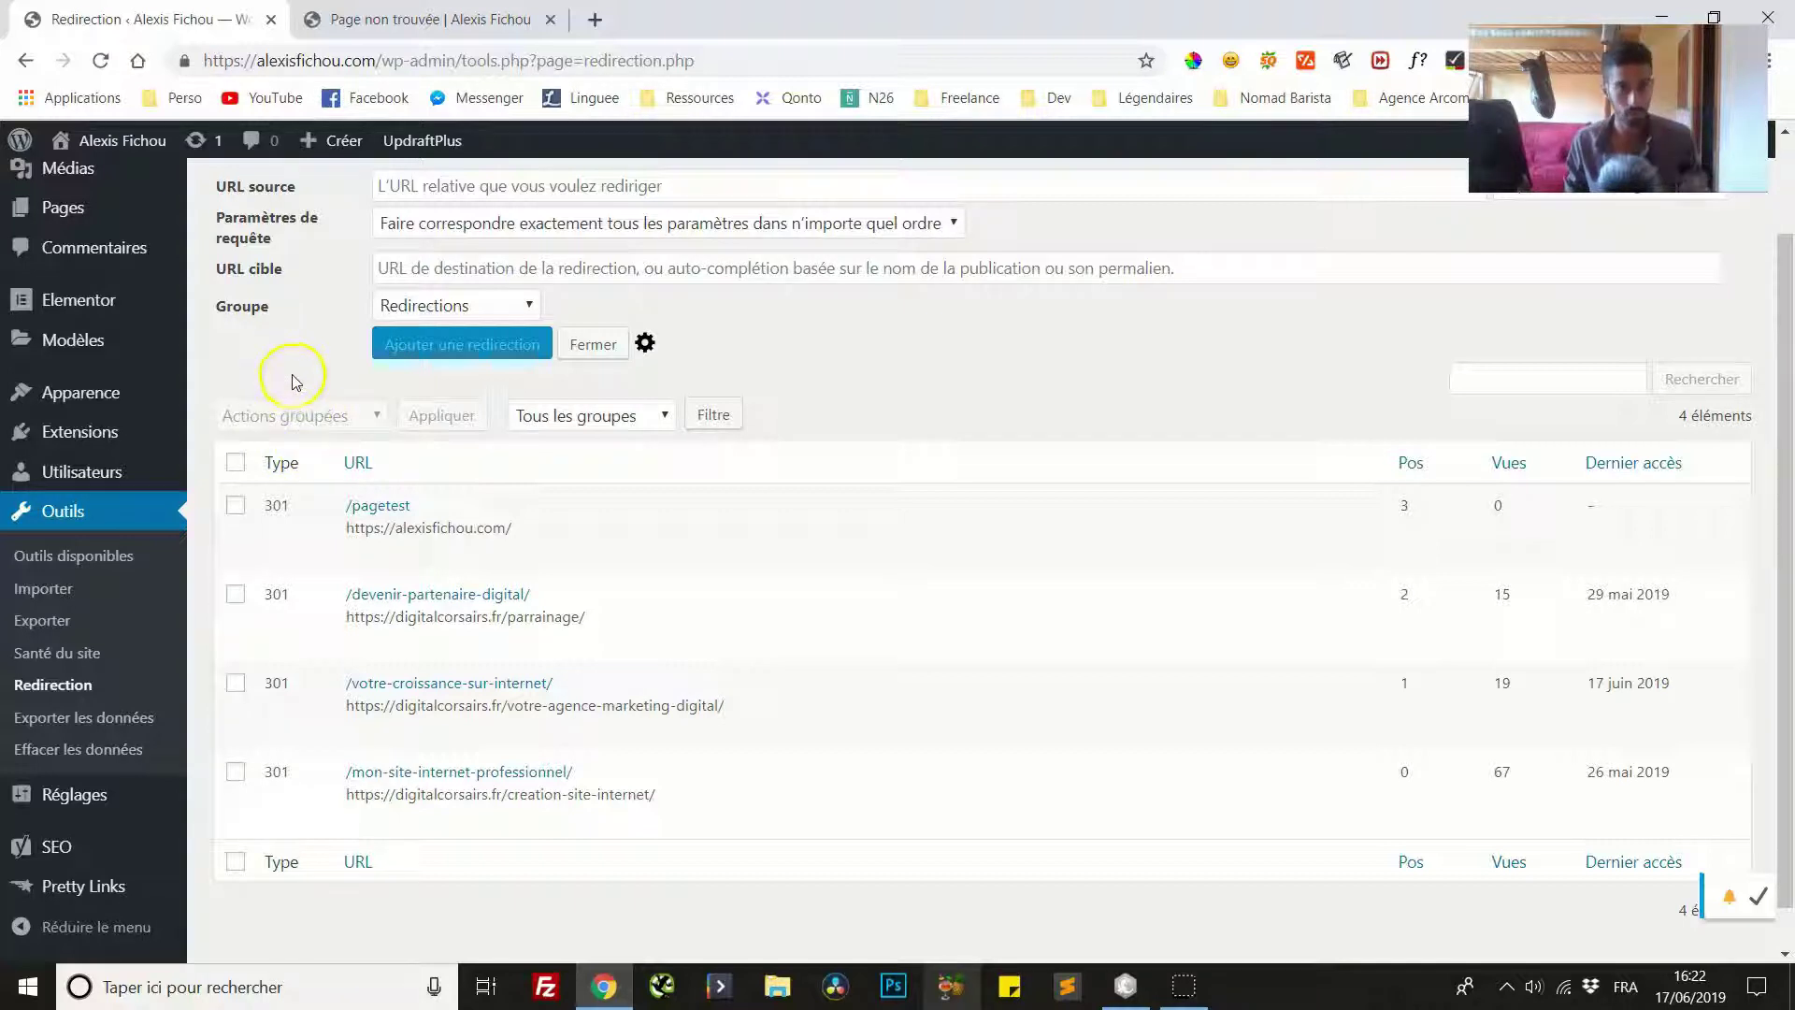
scroll(295, 378, up, 2)
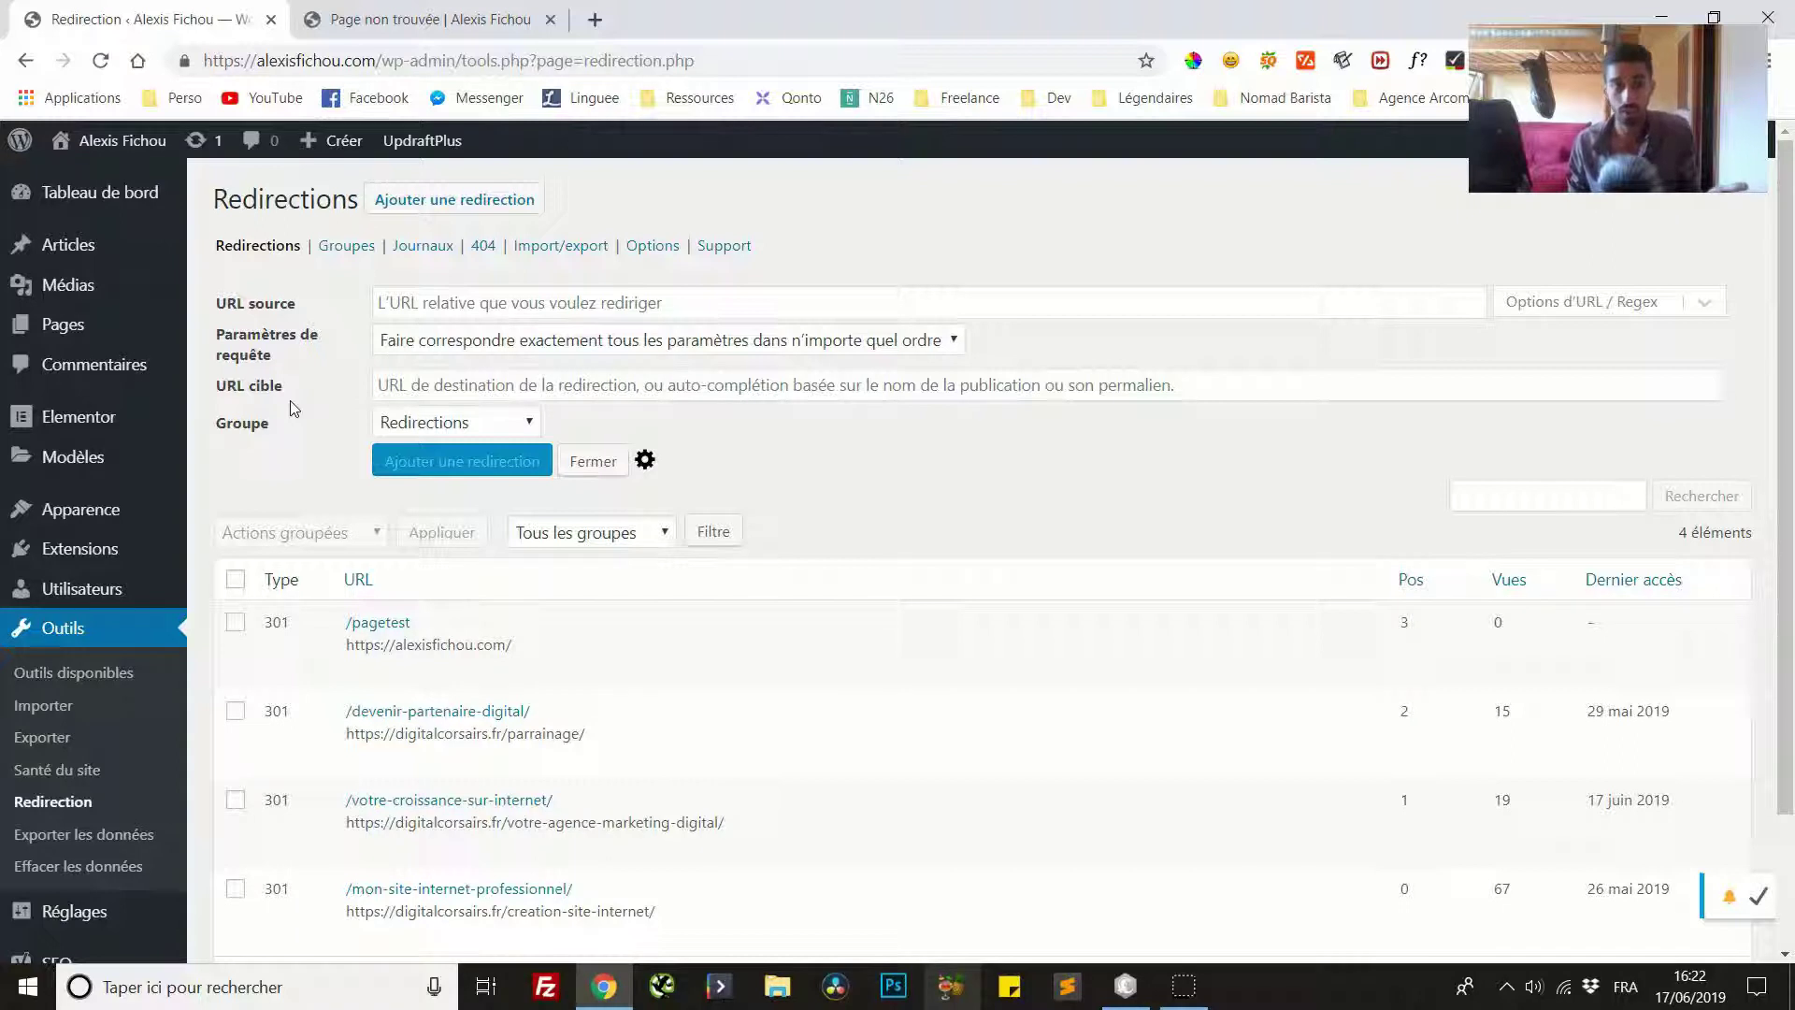
Step: Test the new redirection by reloading the missing /pagetest address, look over the page that loads, and return to the Redirections page
click(298, 398)
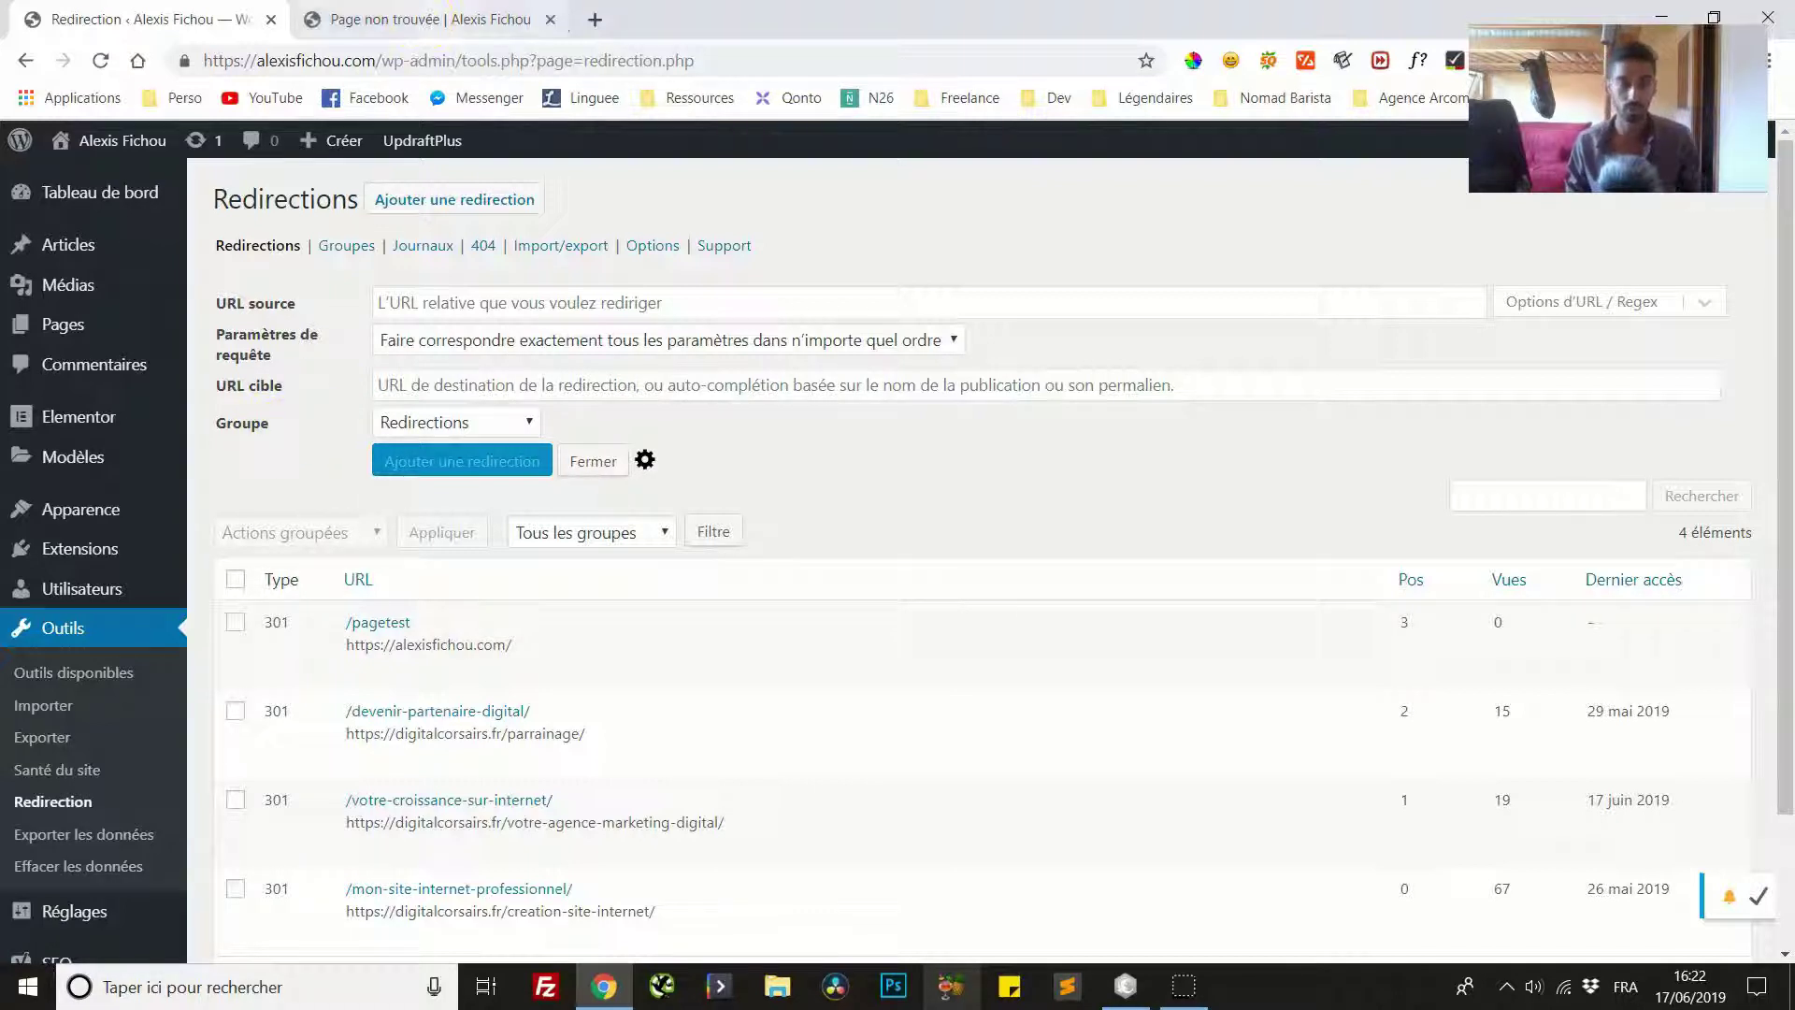
click(421, 19)
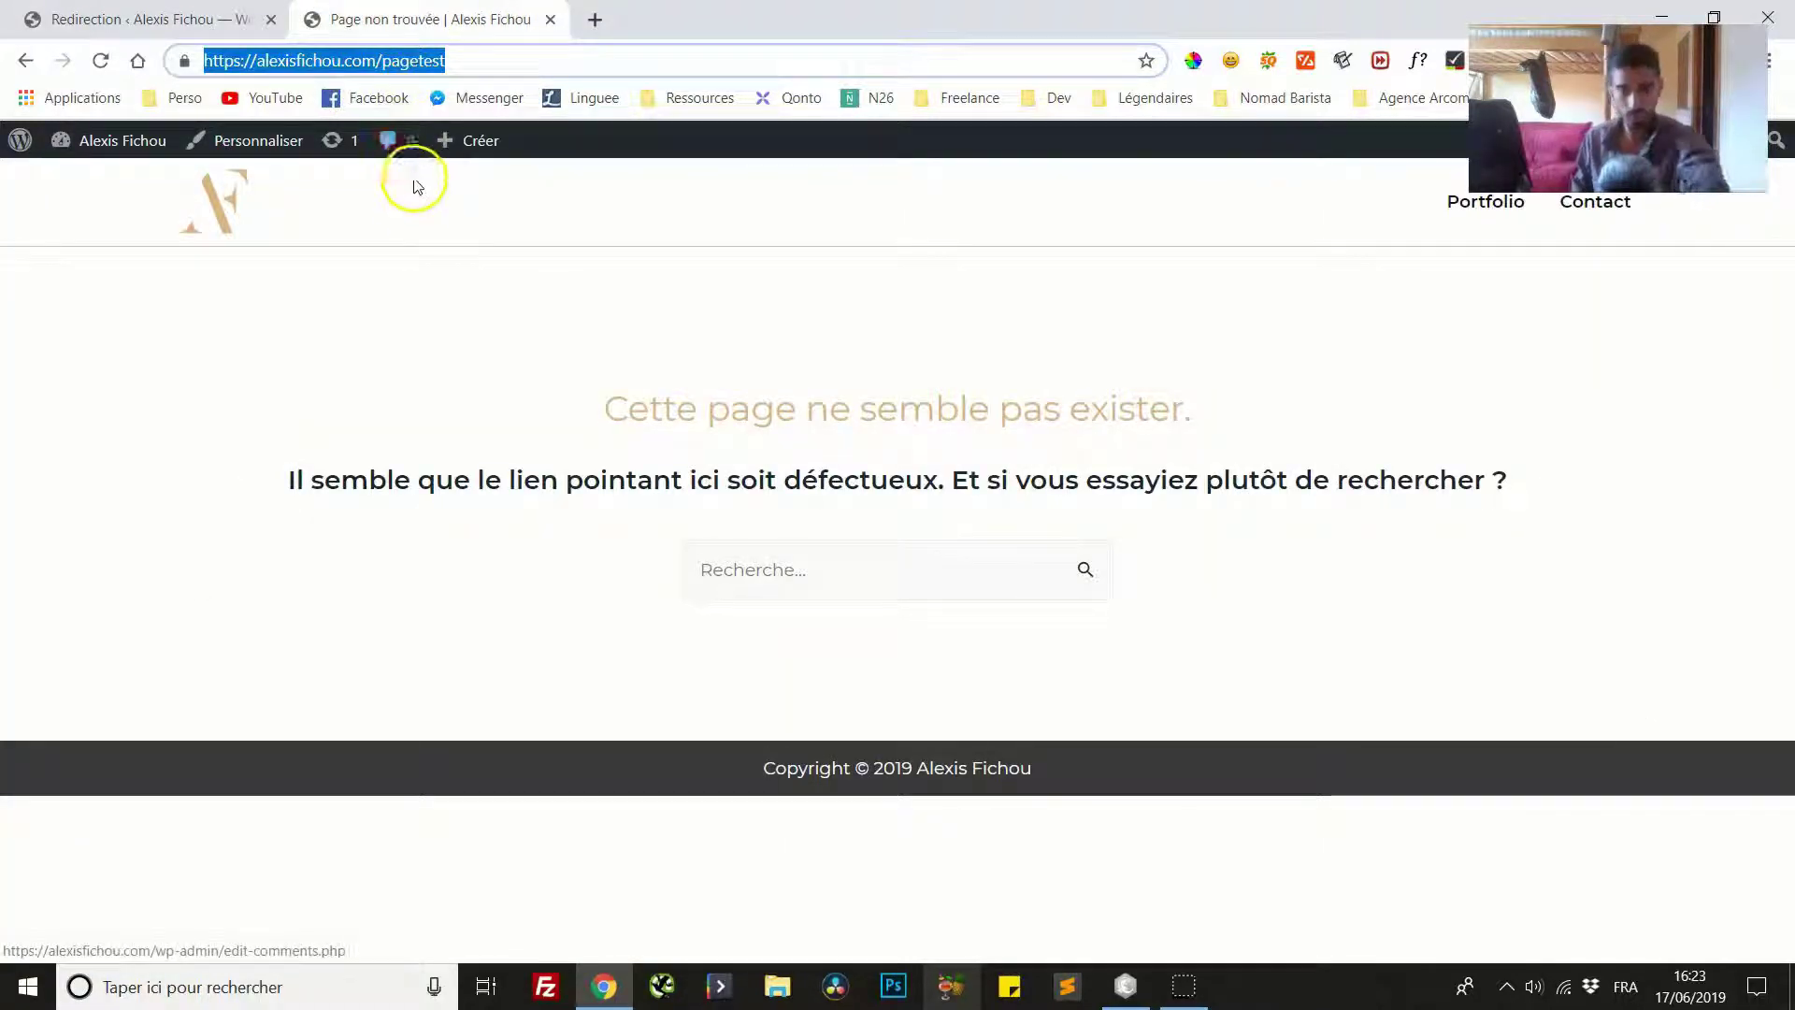
key(Return)
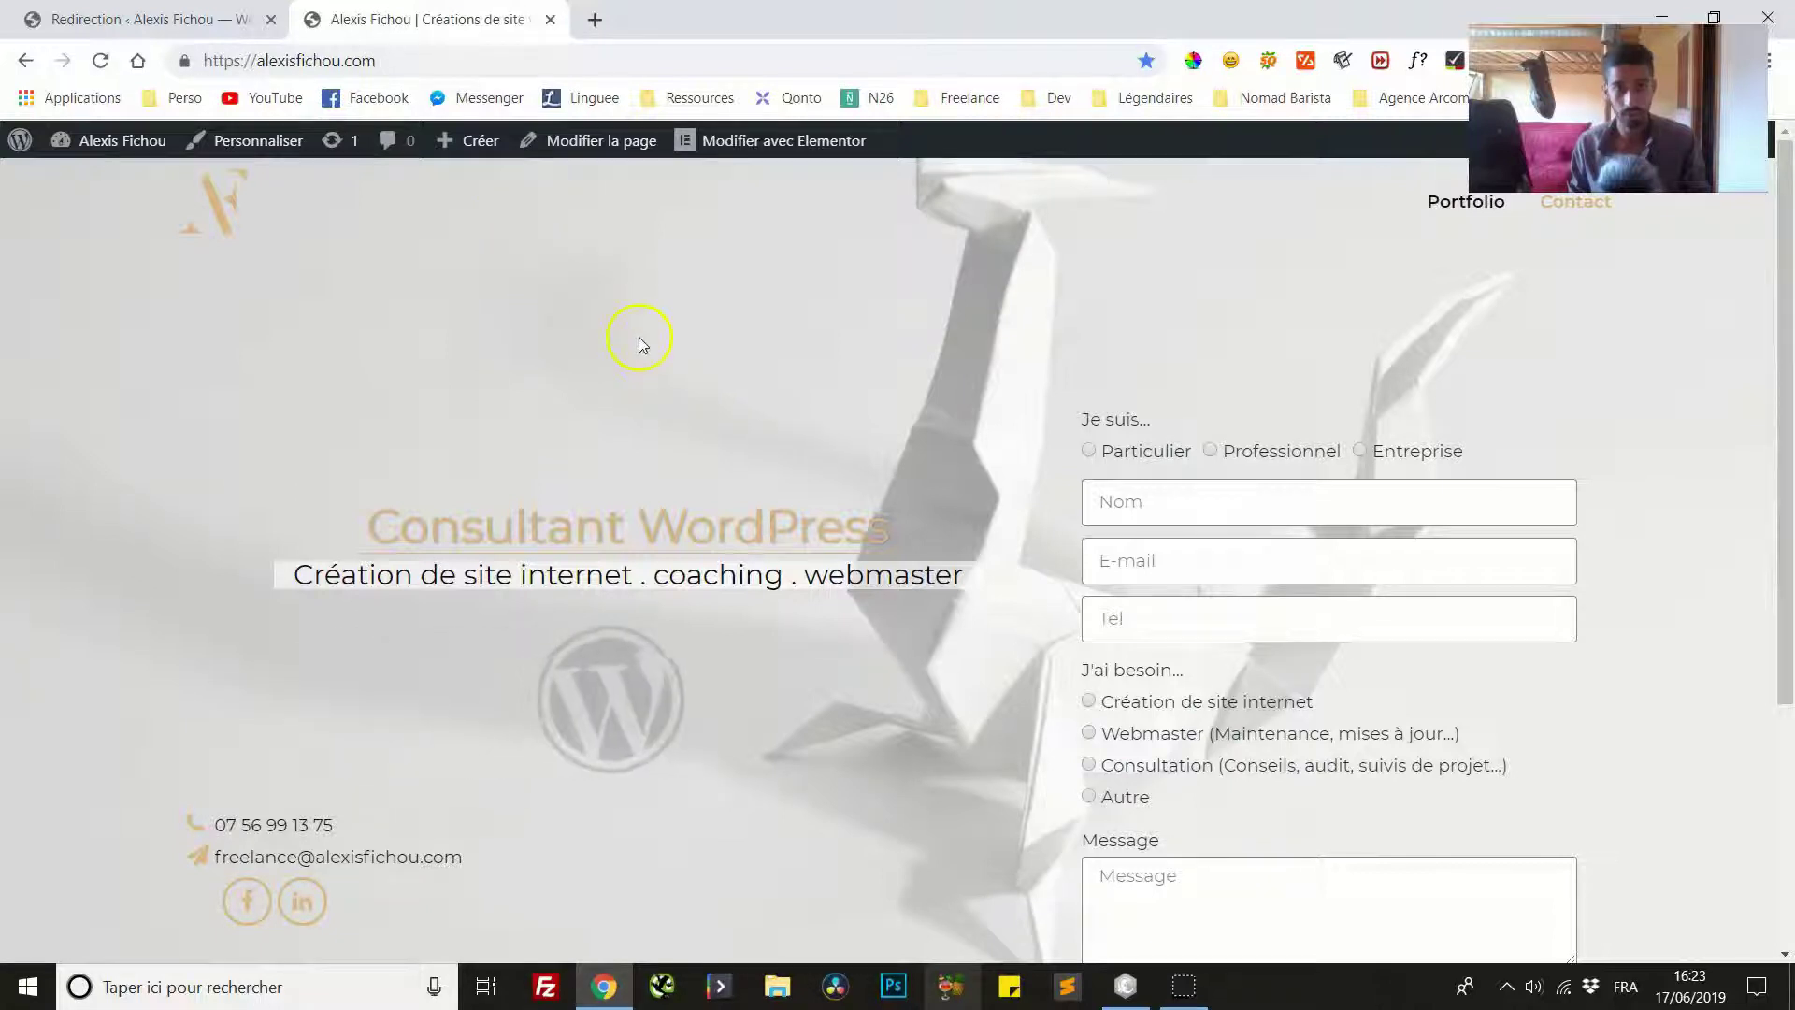
scroll(627, 337, down, 4)
scroll(630, 346, up, 4)
click(206, 20)
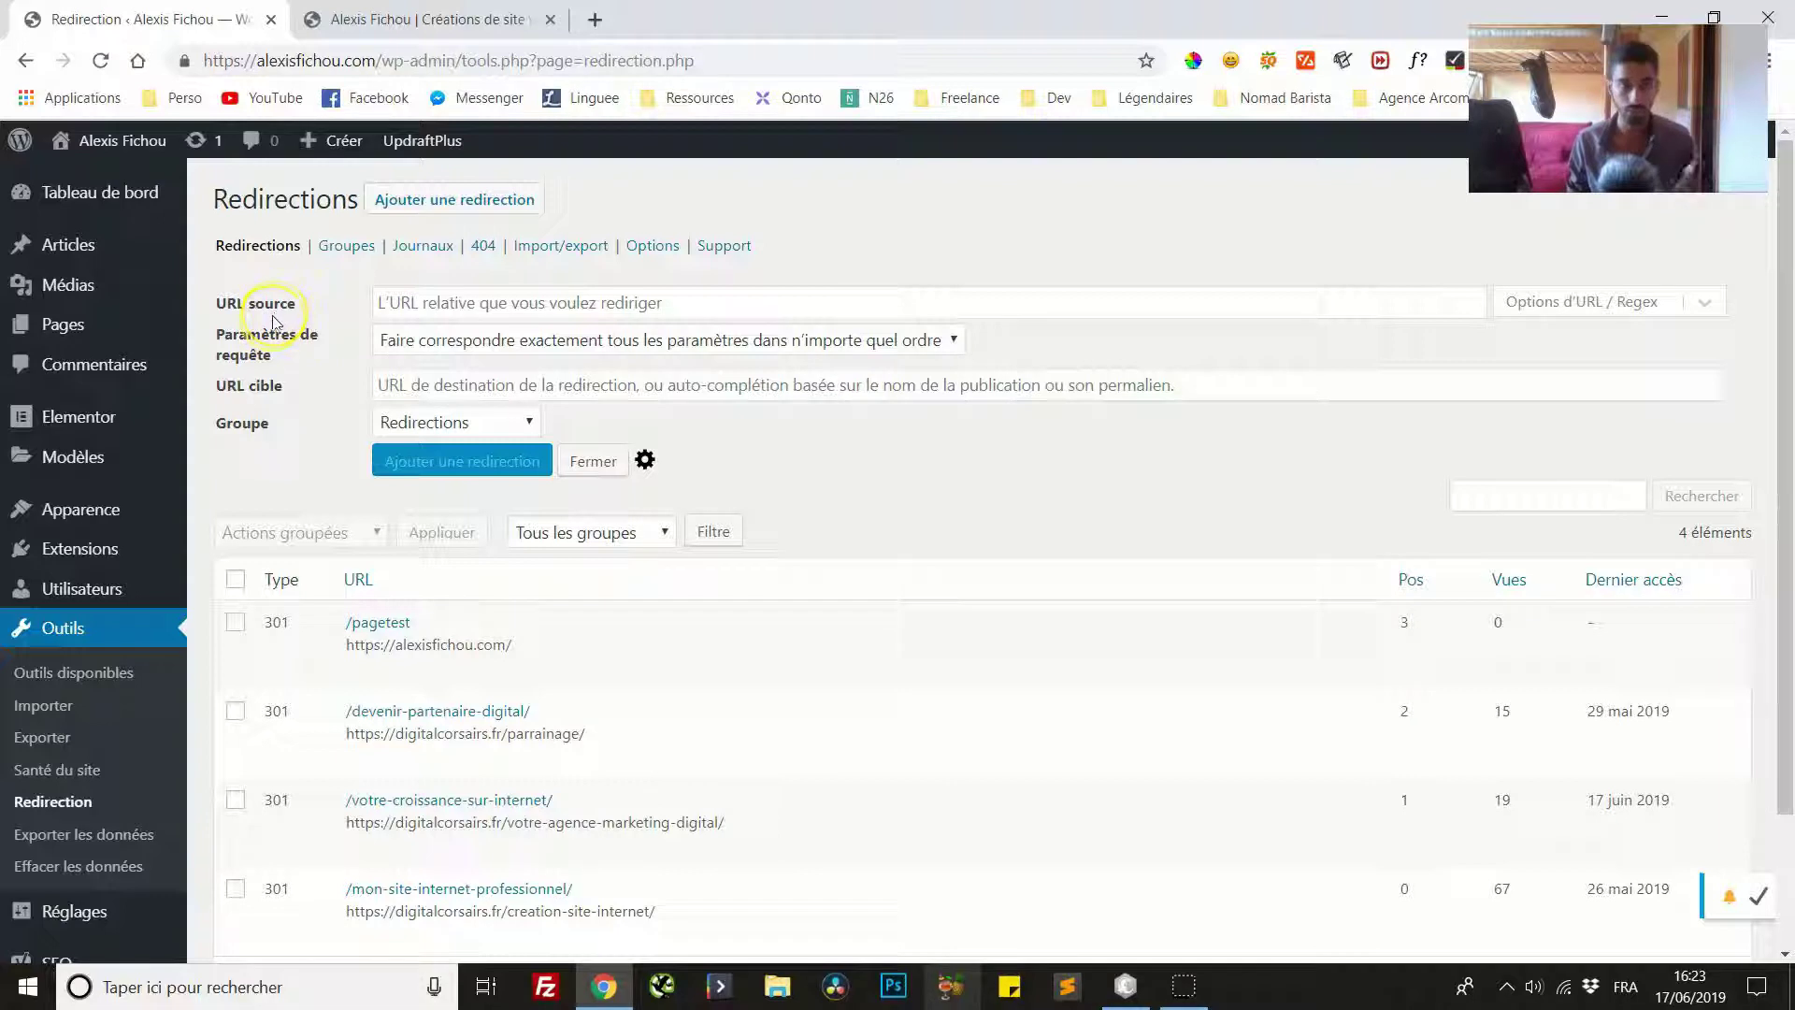
scroll(262, 321, down, 2)
scroll(262, 320, up, 1)
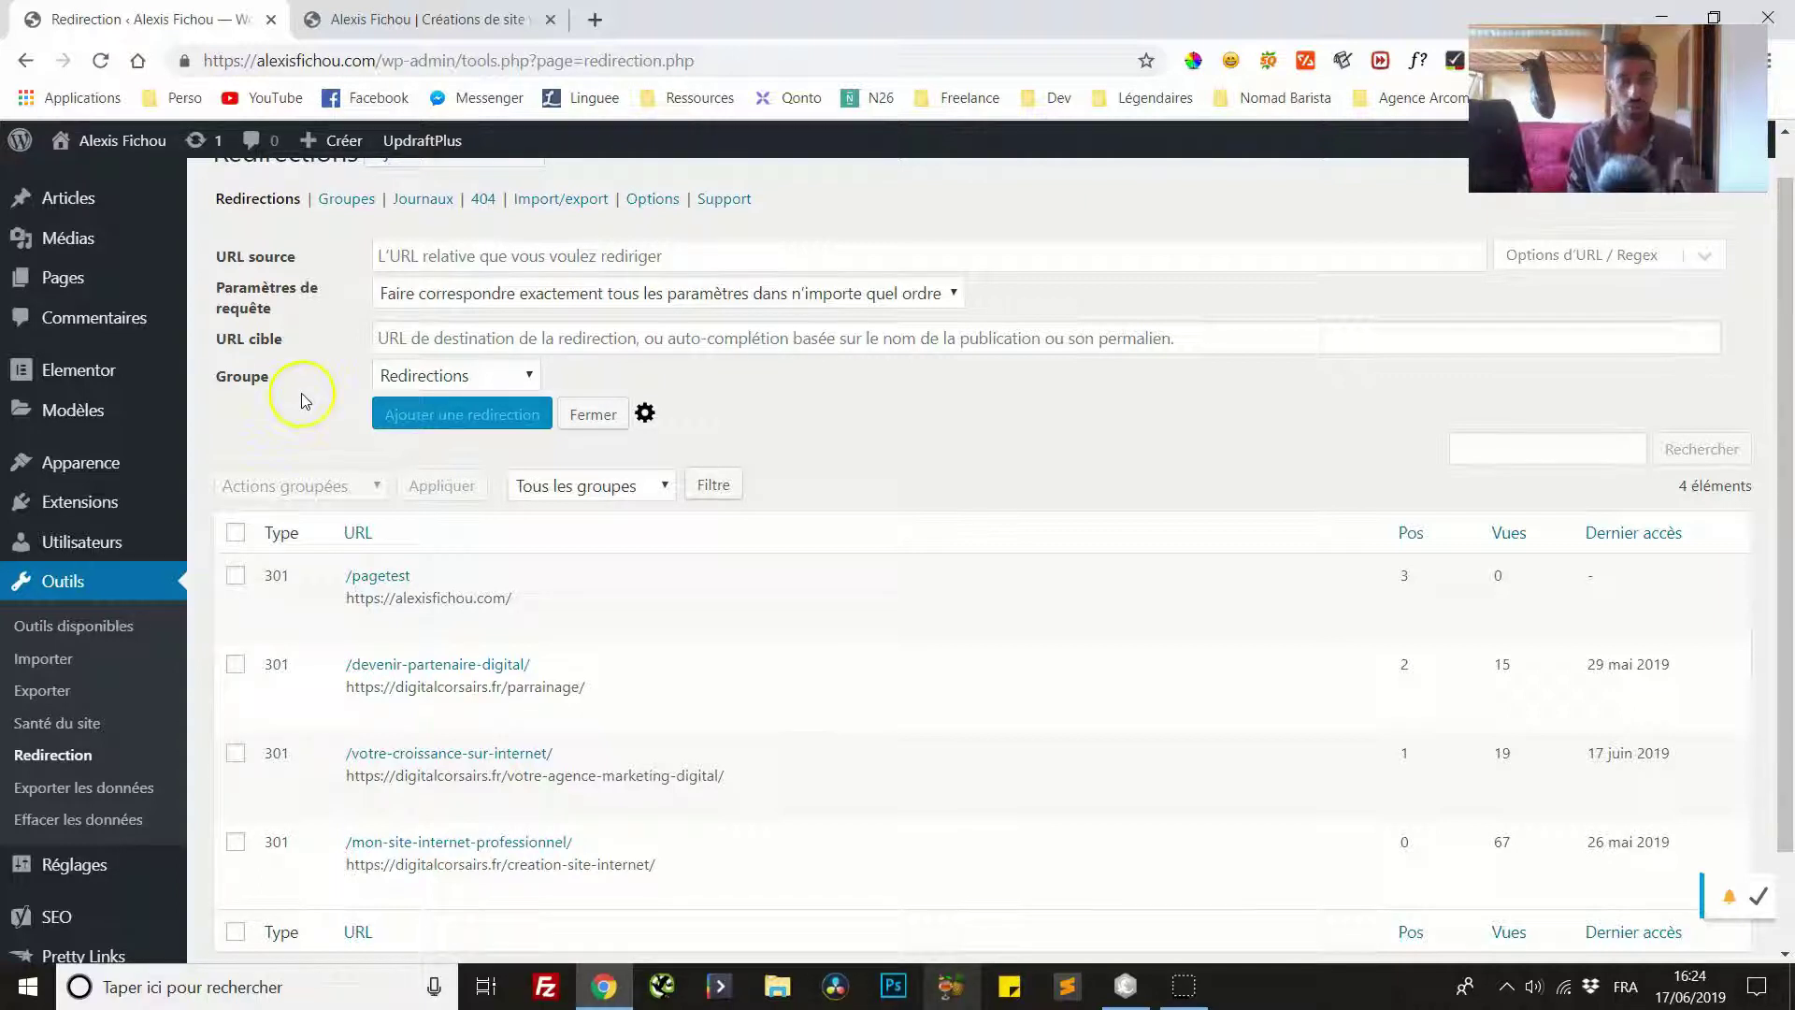
scroll(184, 589, down, 1)
scroll(234, 542, down, 1)
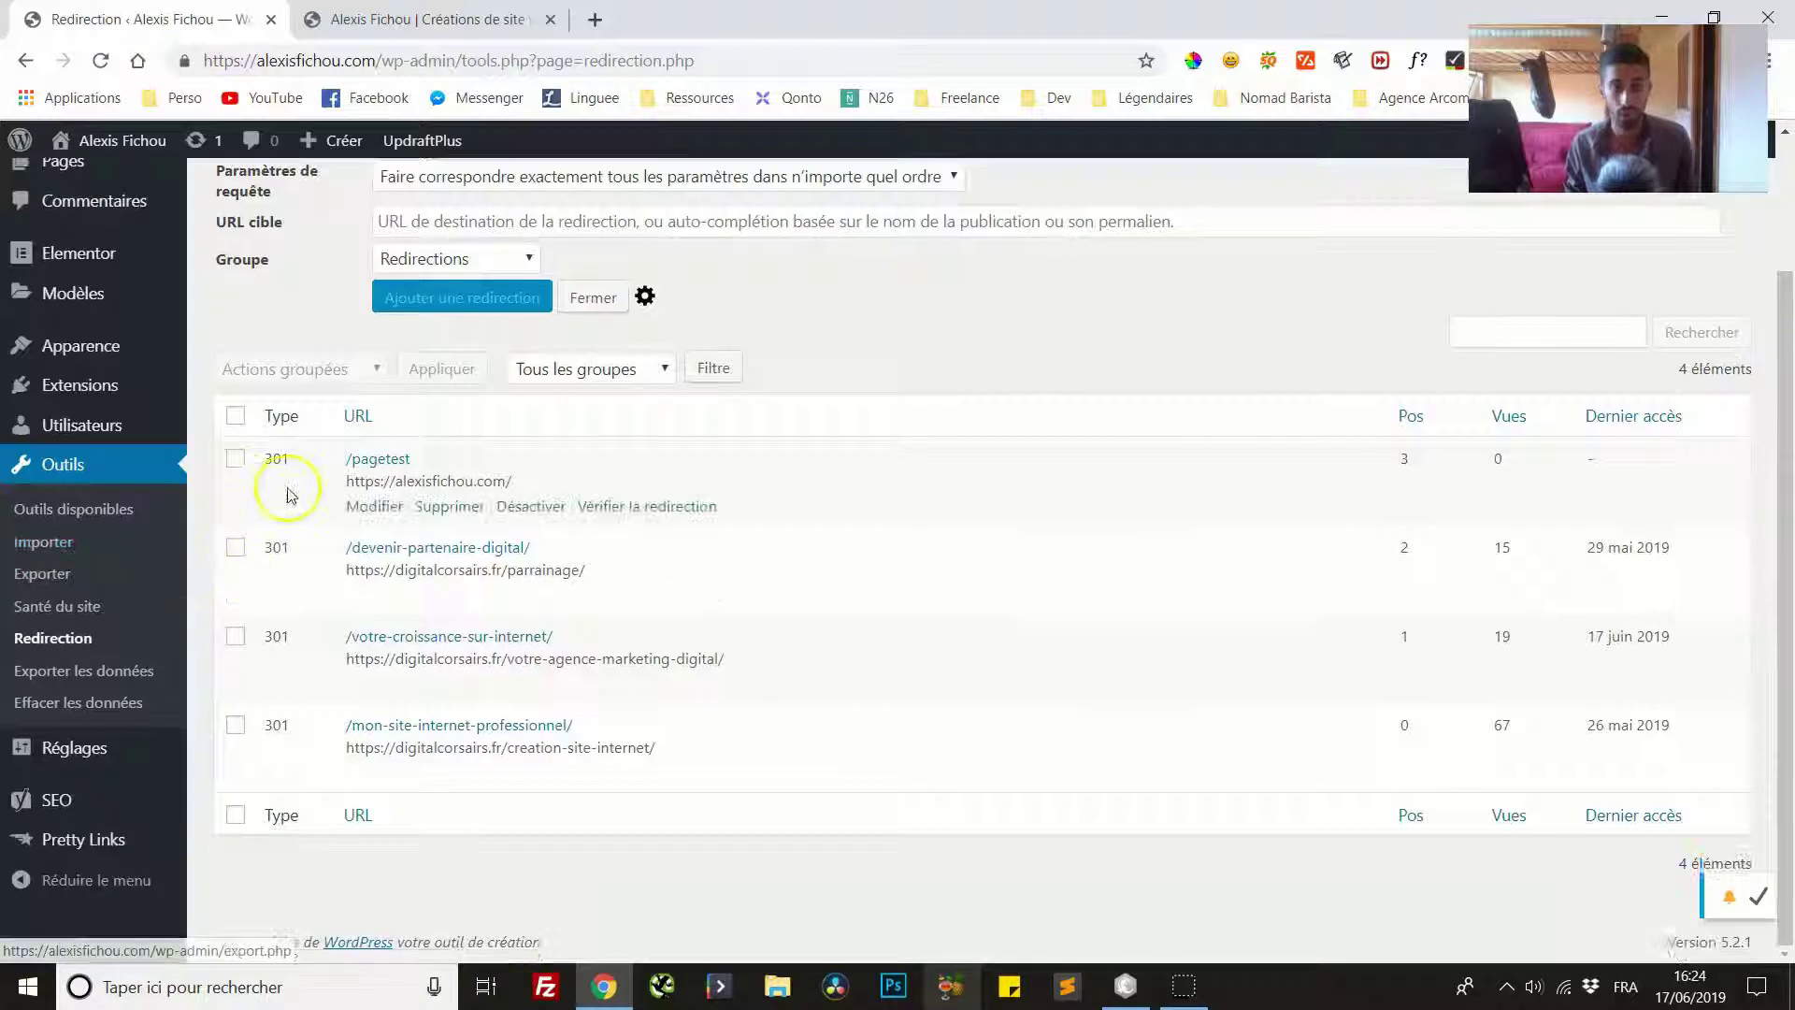
scroll(260, 401, up, 2)
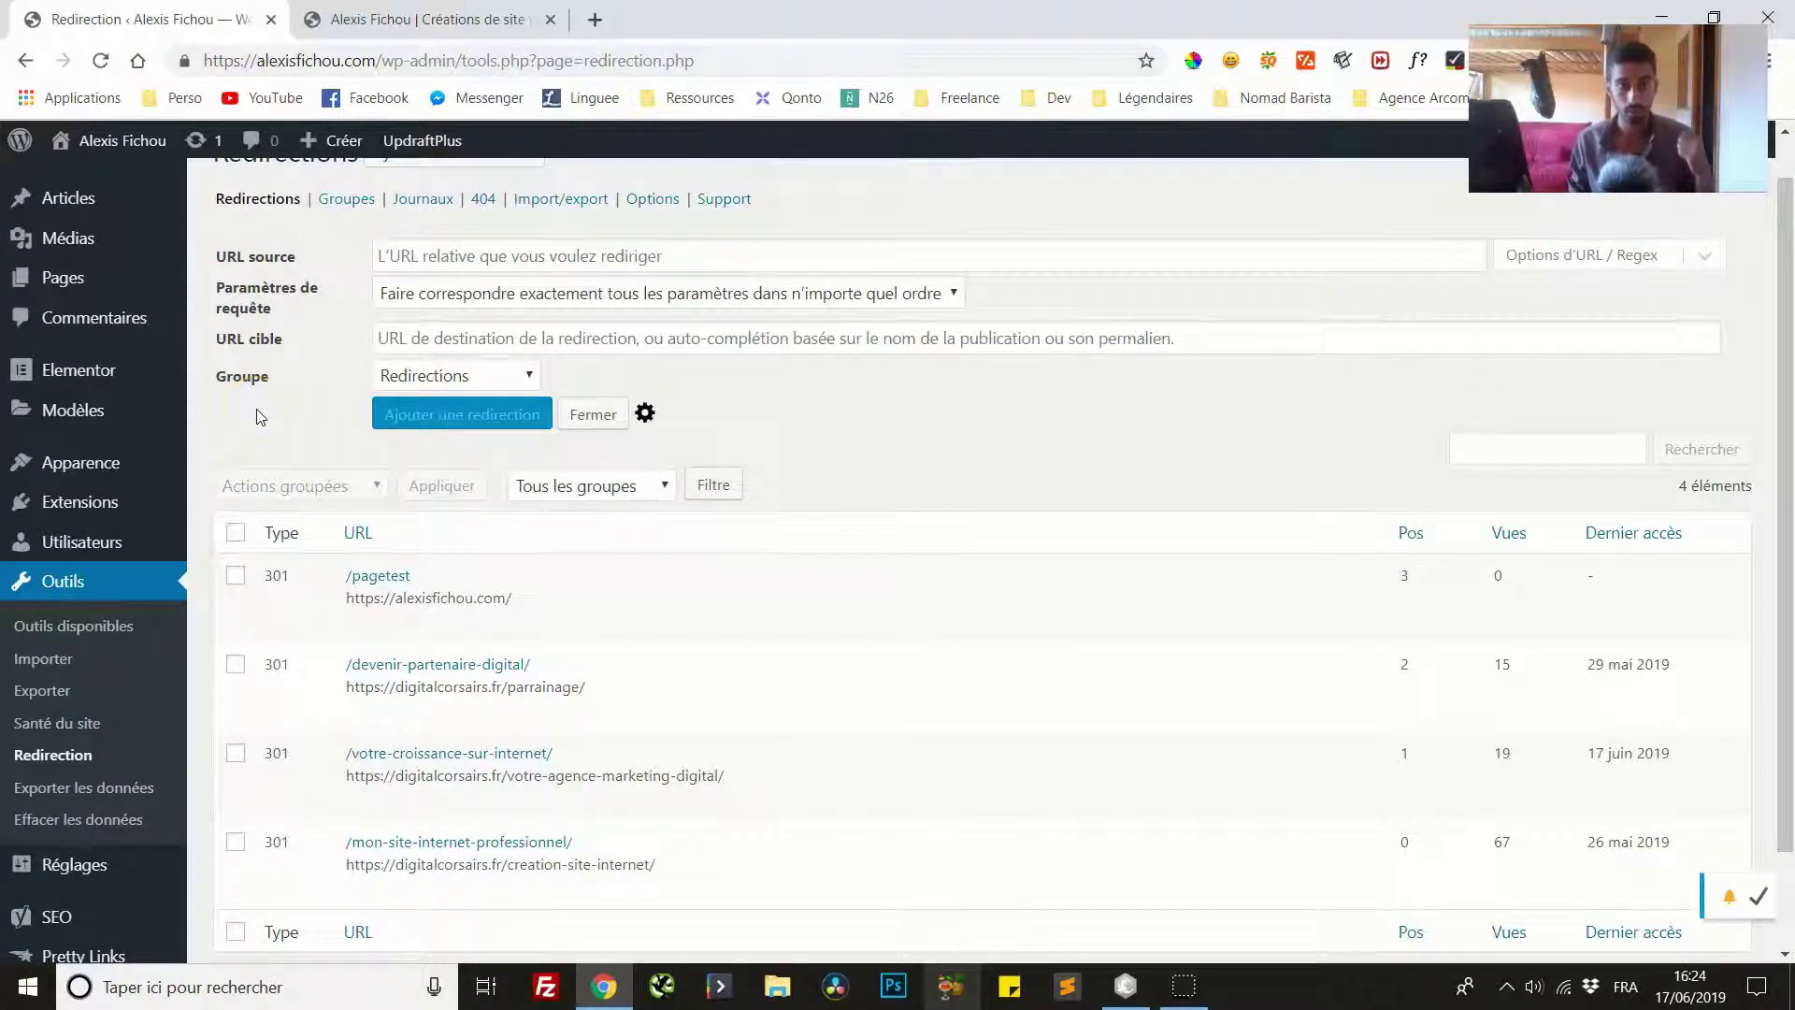
click(279, 403)
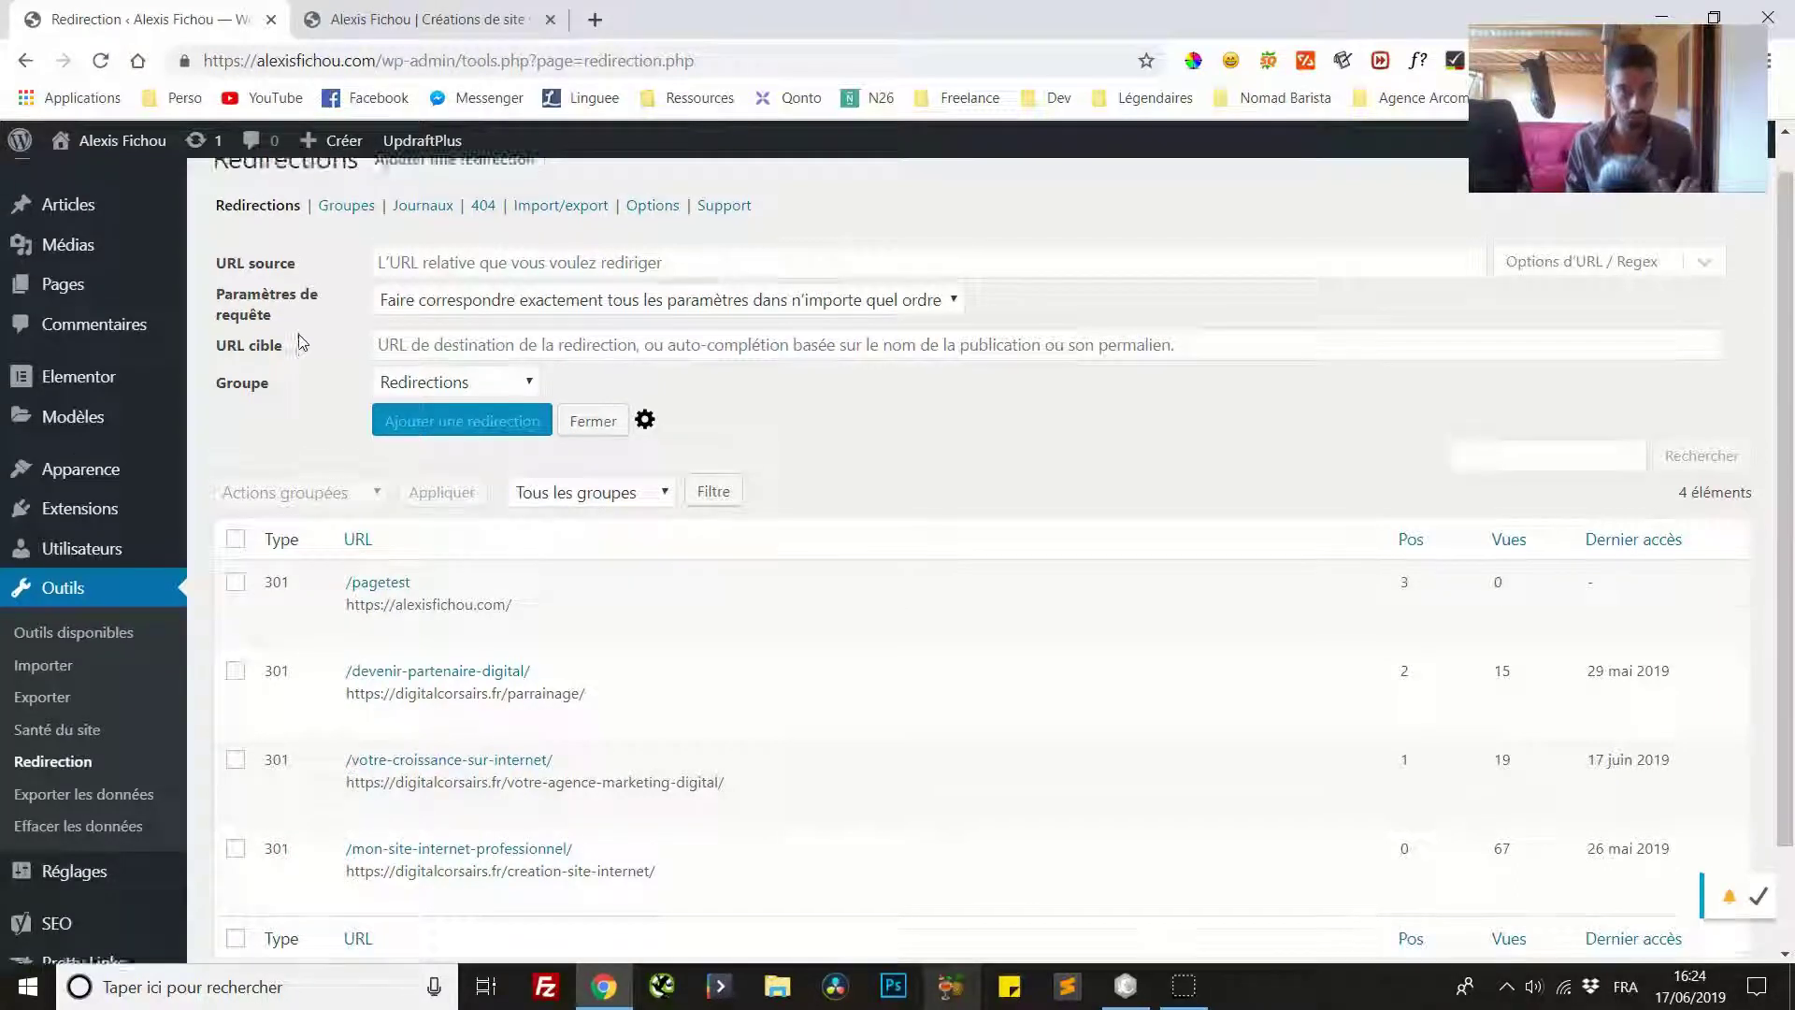
scroll(301, 338, up, 1)
scroll(300, 328, down, 1)
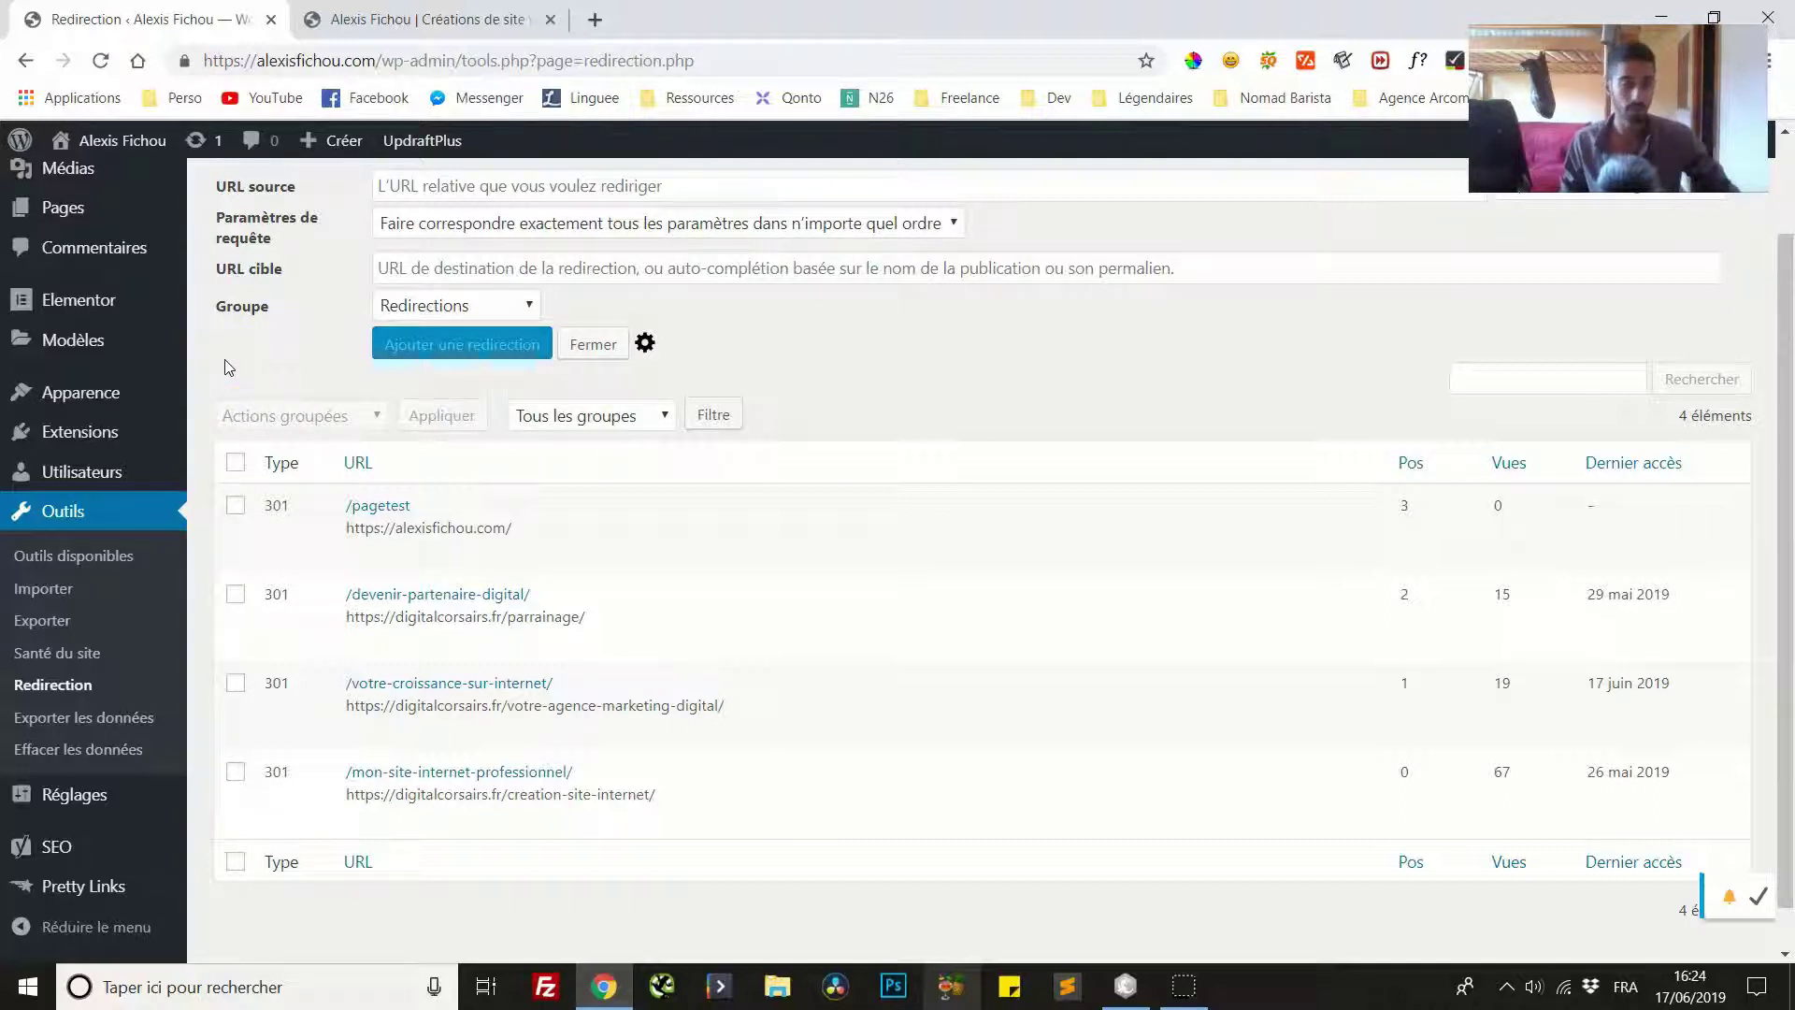
scroll(234, 367, up, 2)
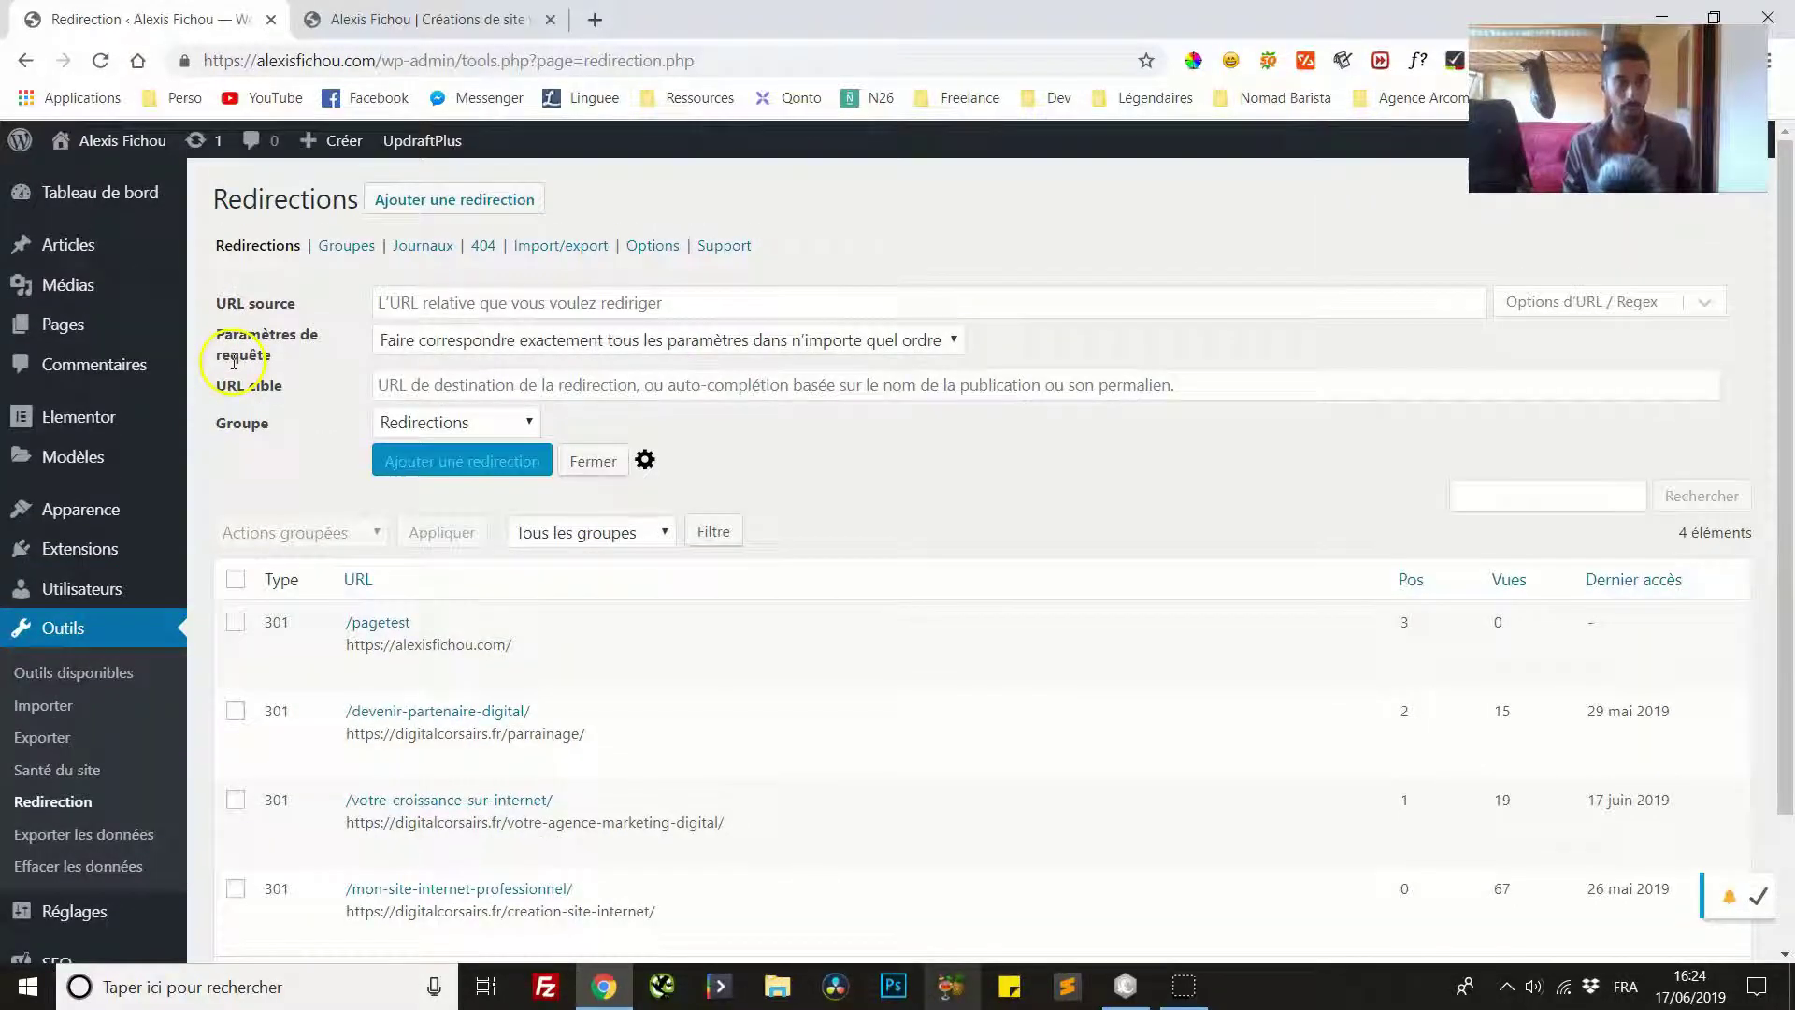